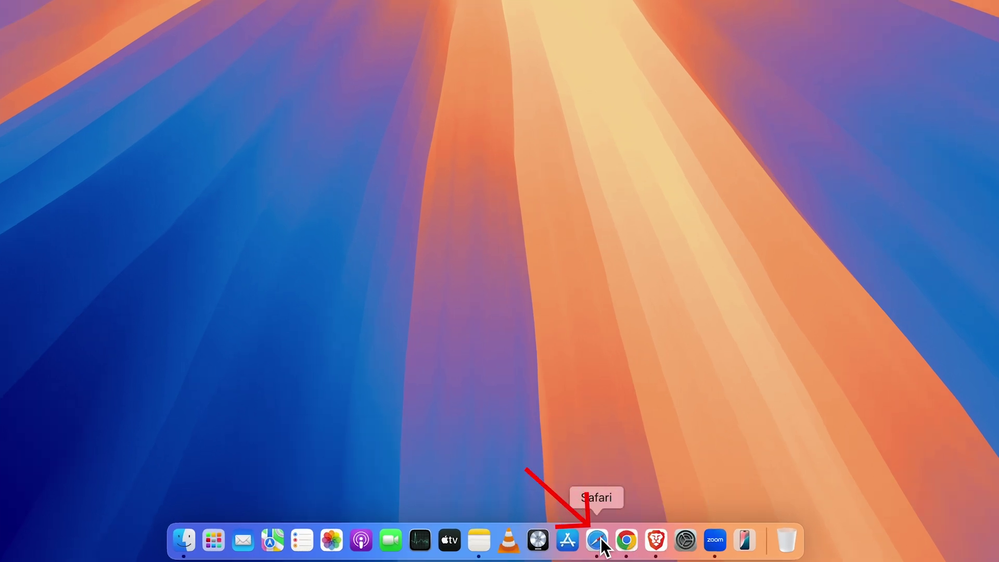
Launch Safari and start playing the YouTube clear-cache video
click(593, 543)
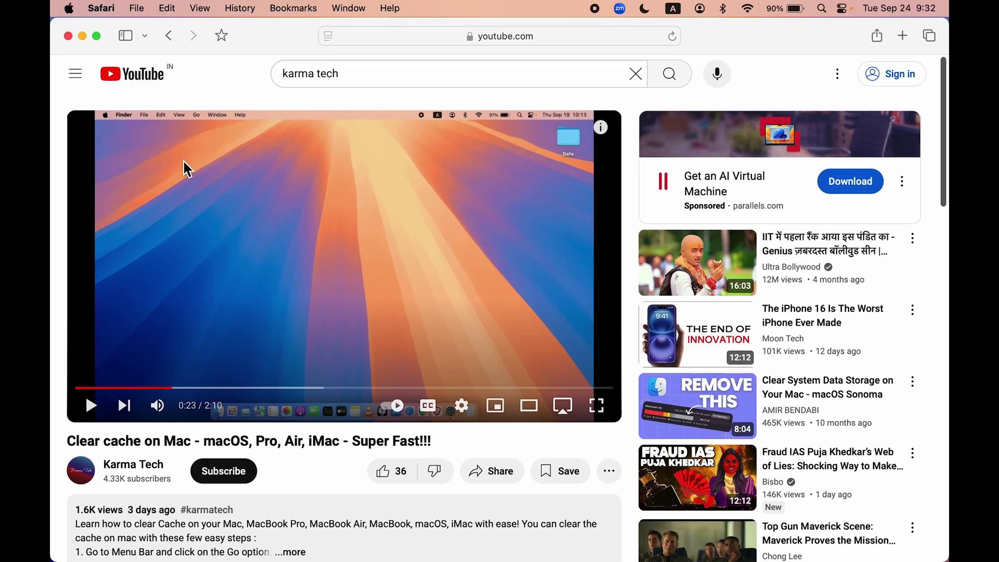
click(233, 264)
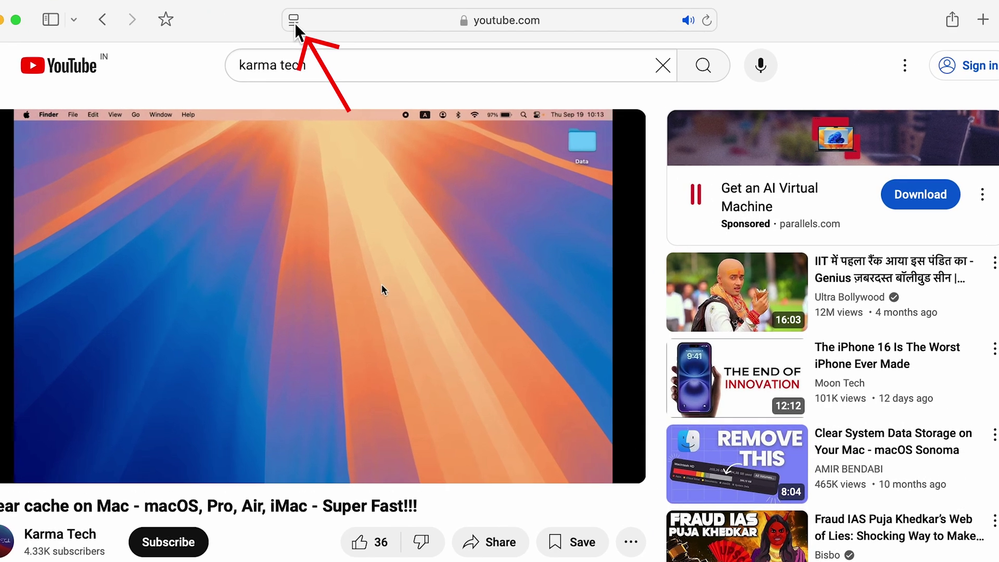
click(328, 36)
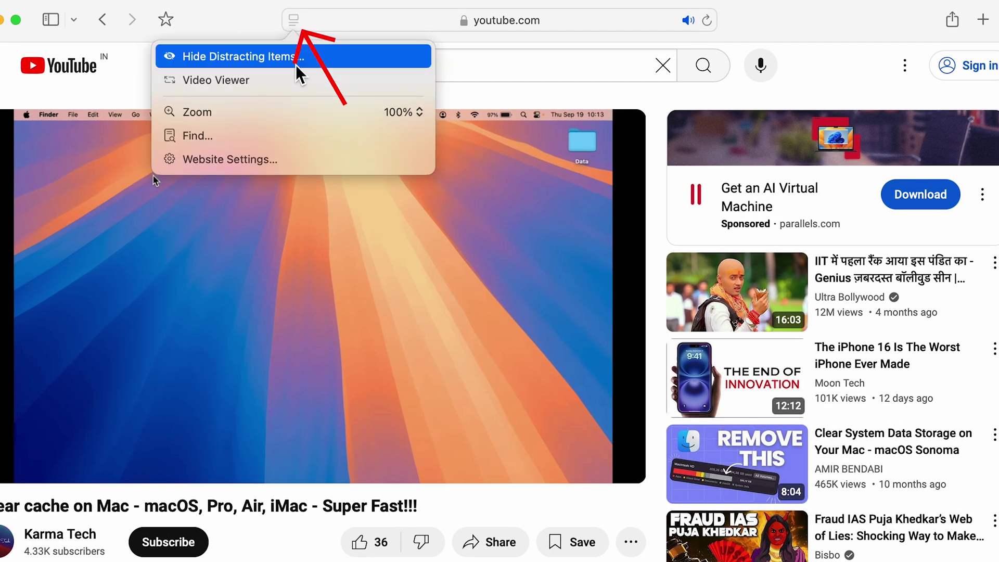
click(229, 29)
Watch the video in Video Viewer, then exit back to the normal YouTube page
click(294, 23)
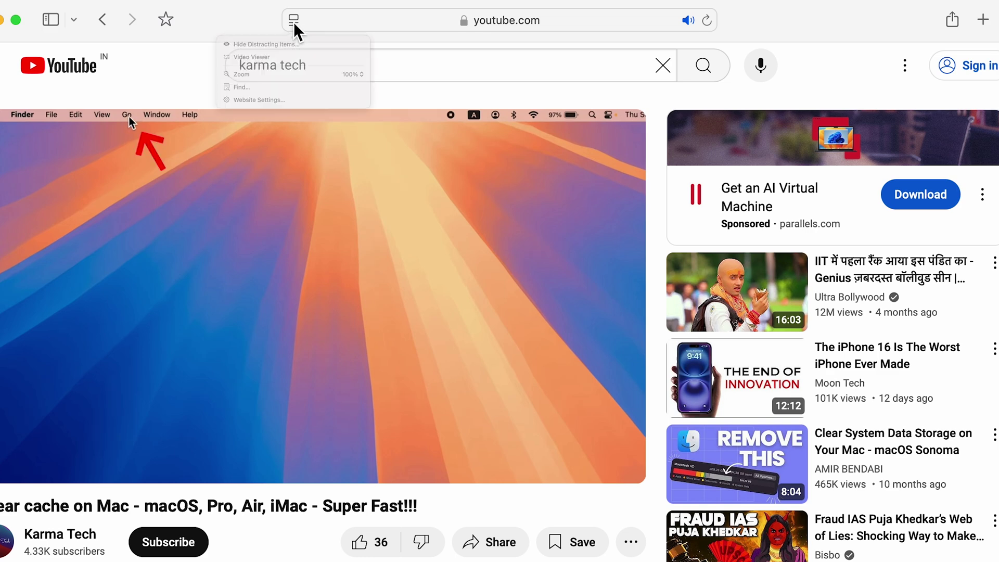
click(272, 83)
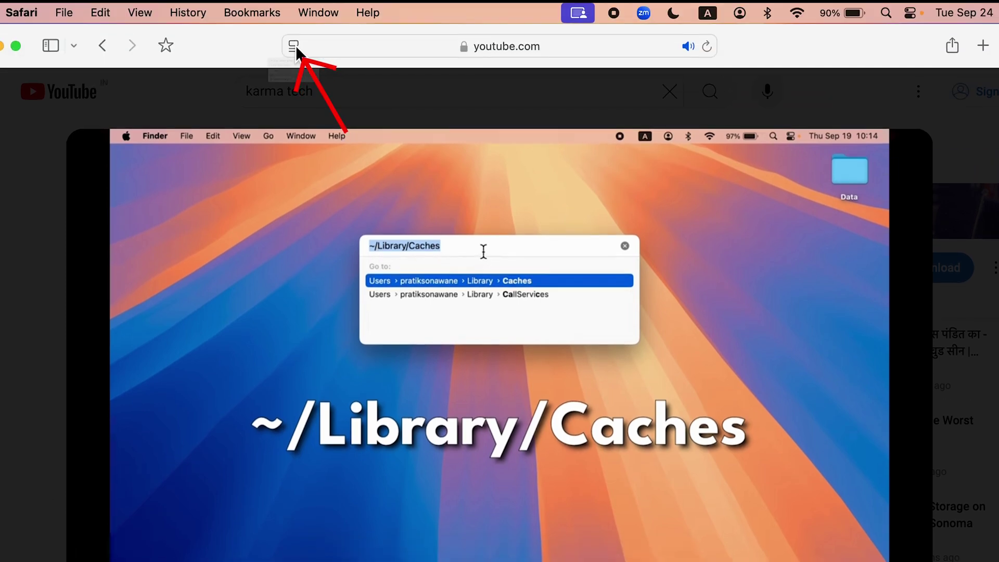
click(295, 45)
click(274, 113)
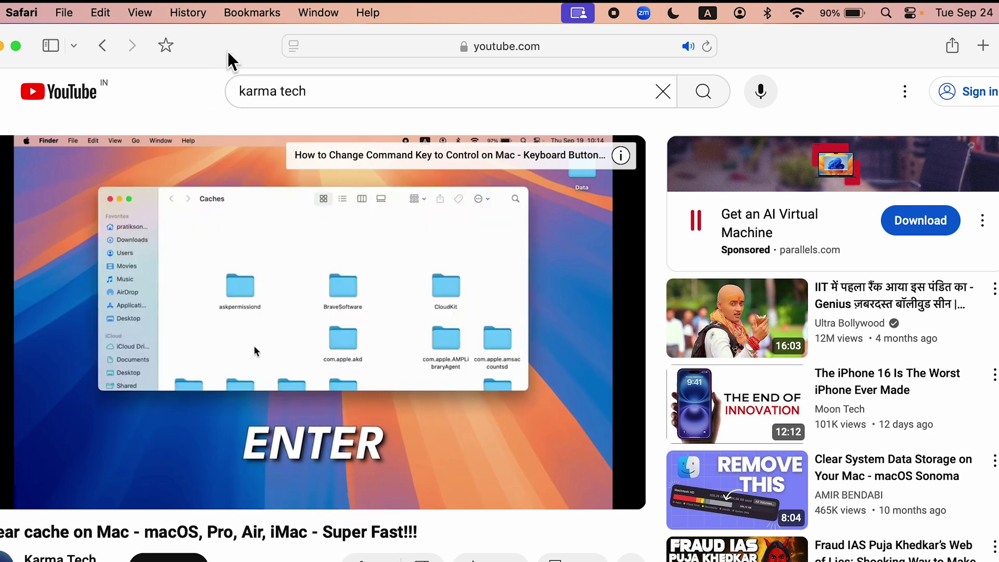
Pause the video and open Google in a new tab
click(259, 393)
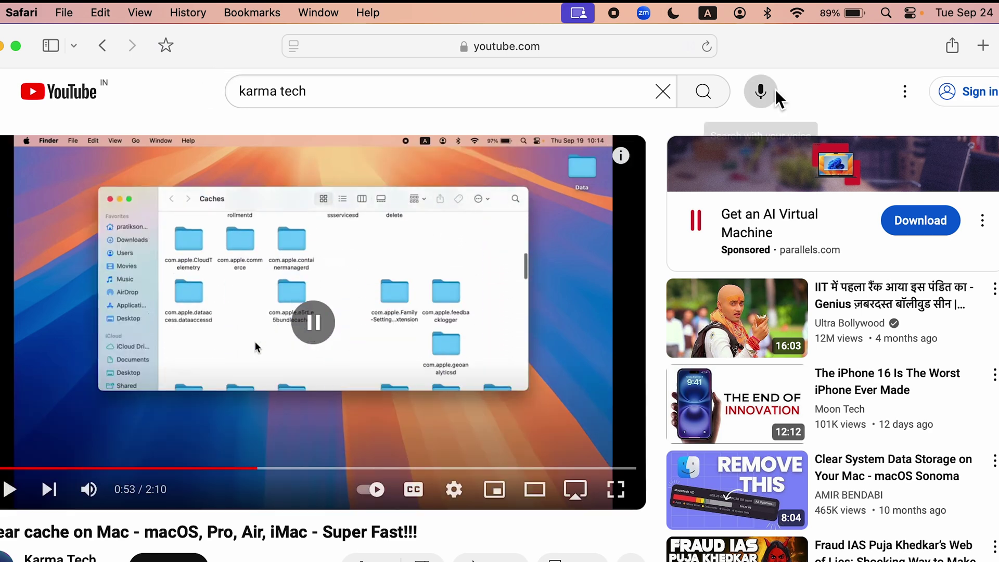
click(984, 47)
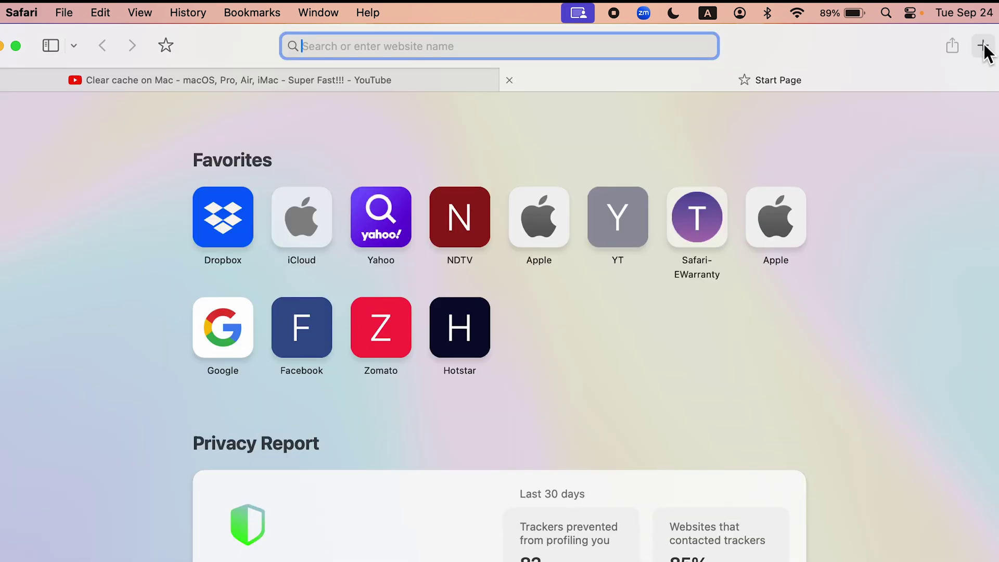
click(224, 315)
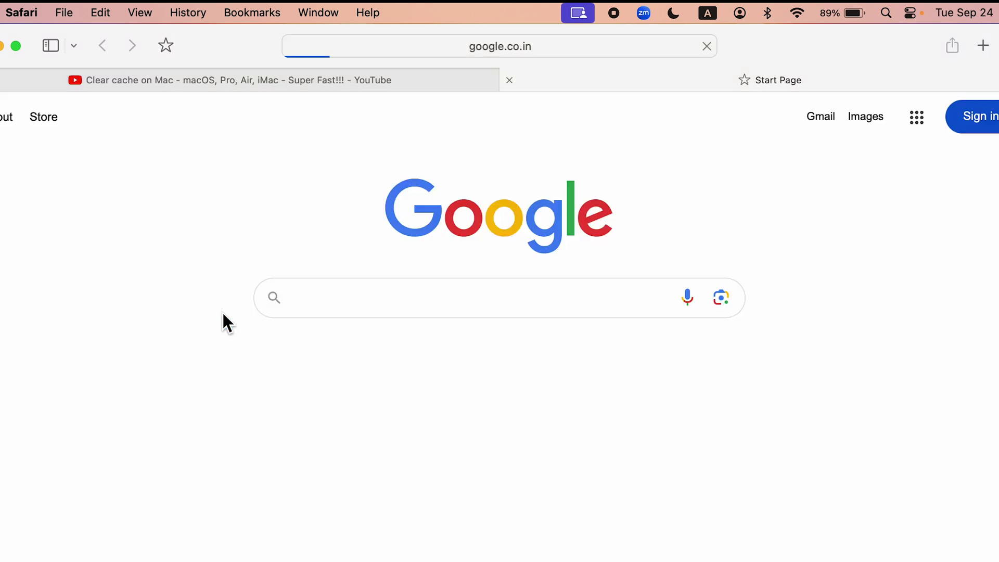
Search Google for 'article' and open the Cambridge Dictionary result
text(article)
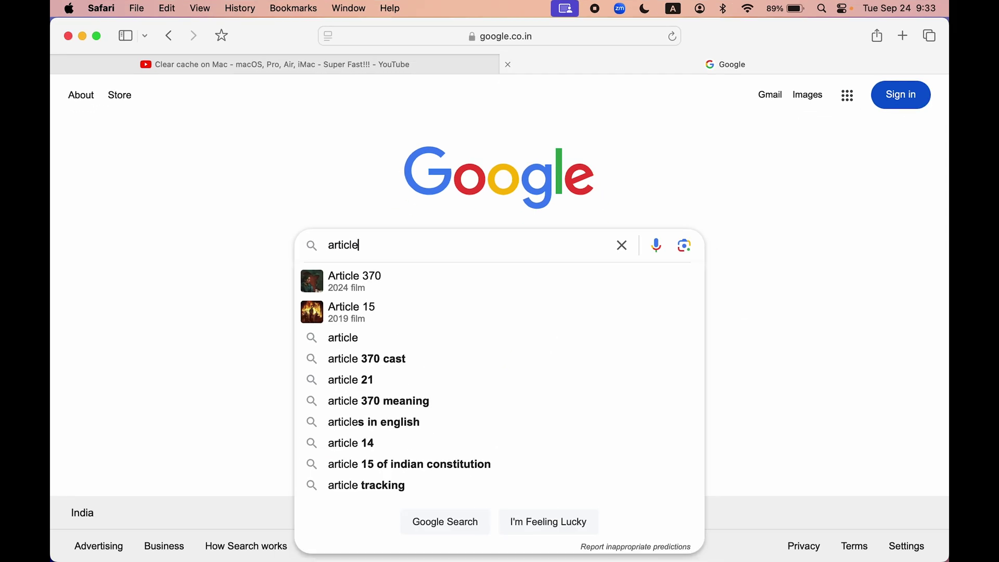
key(Return)
scroll(222, 328, down, 5)
click(223, 327)
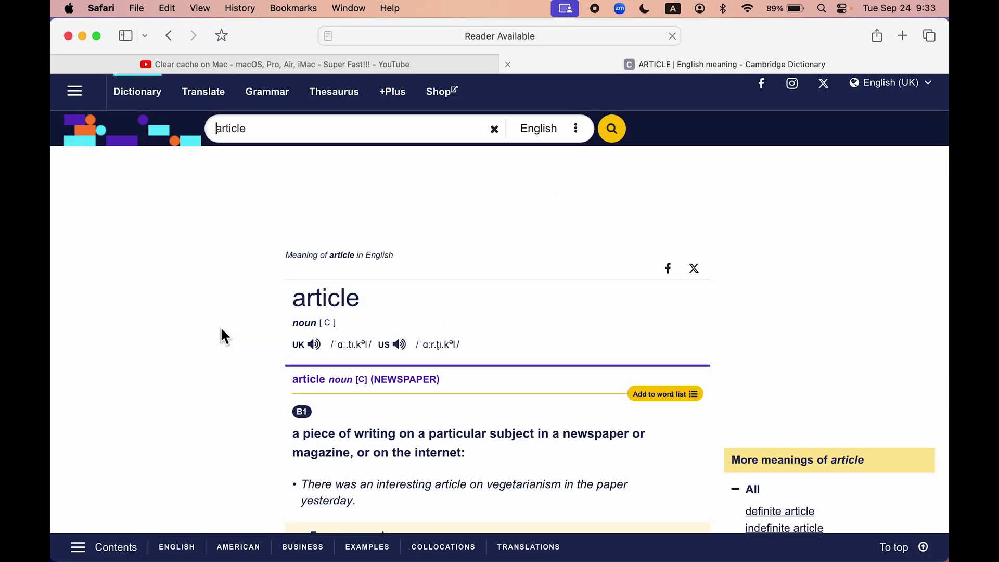
scroll(209, 390, down, 10)
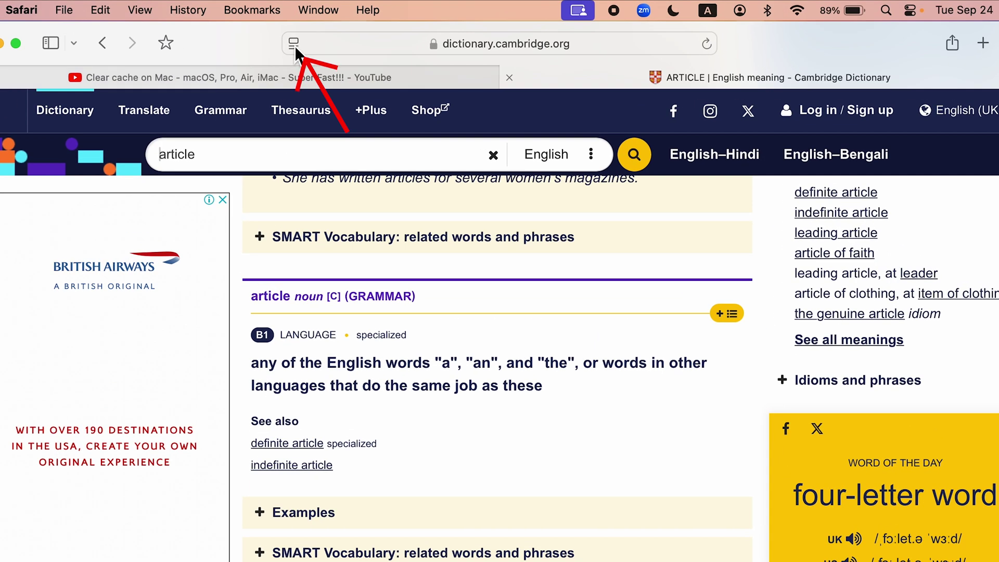
Hide the British Airways ad, Word of the Day box and blog card on the dictionary page
click(295, 45)
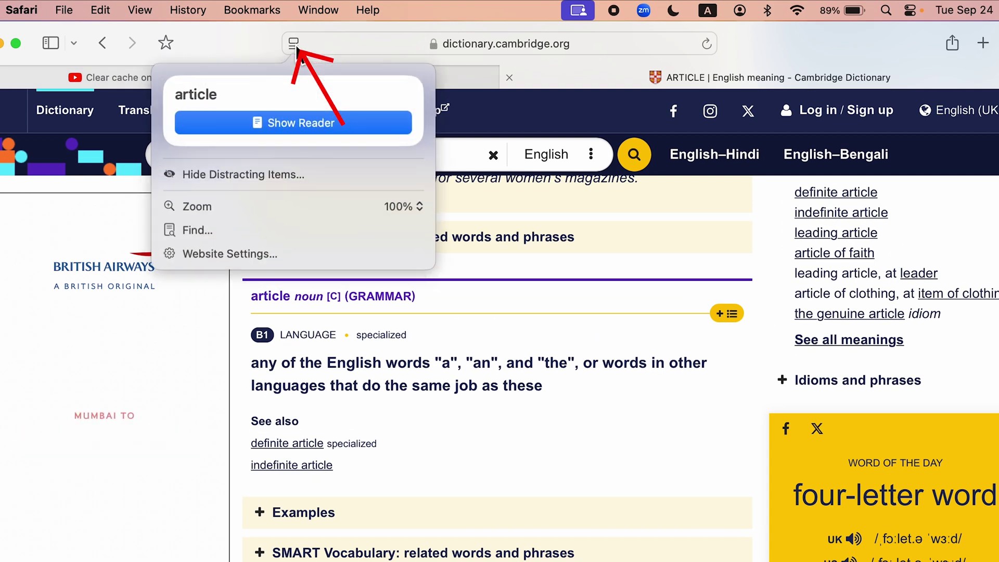
click(292, 181)
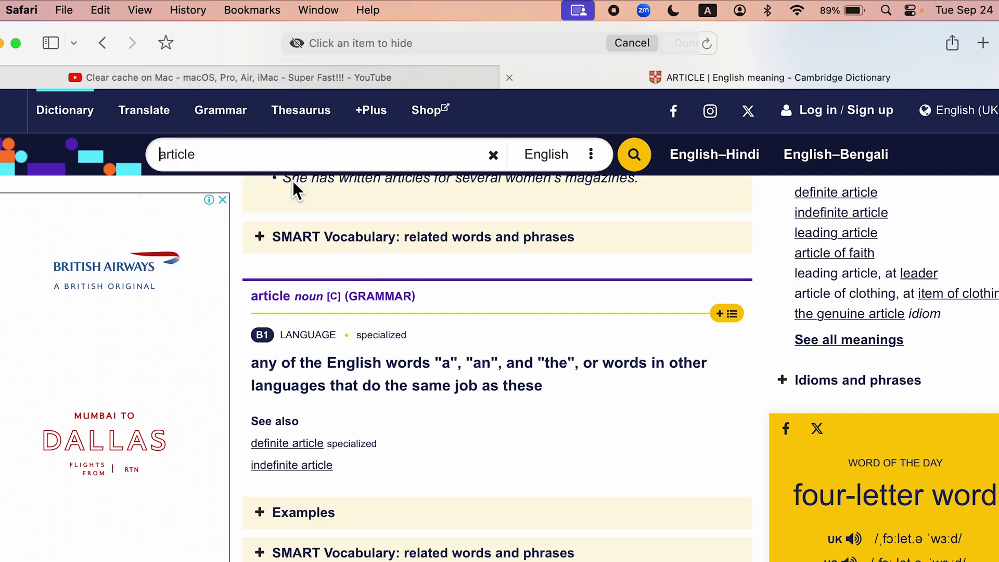
click(104, 379)
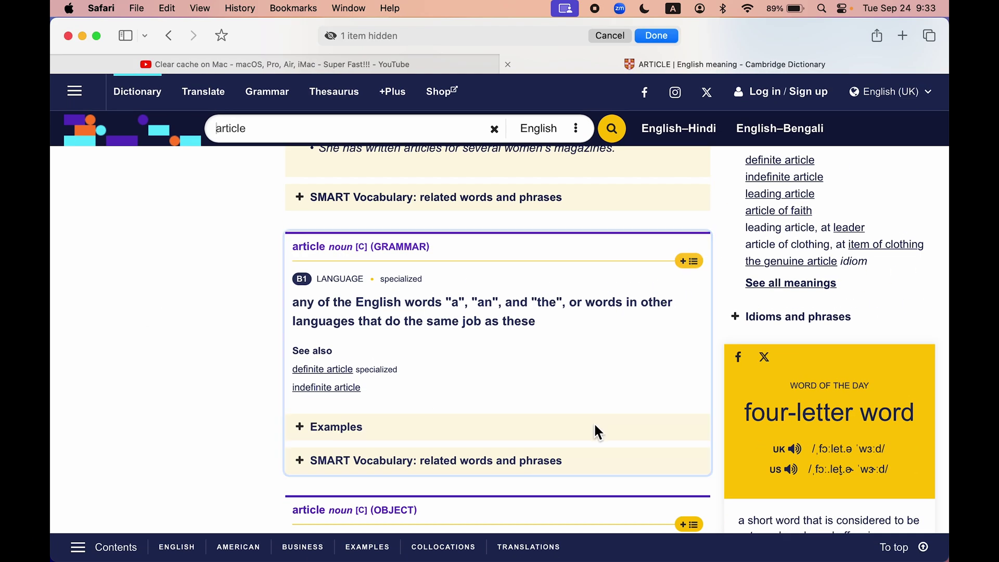
click(810, 408)
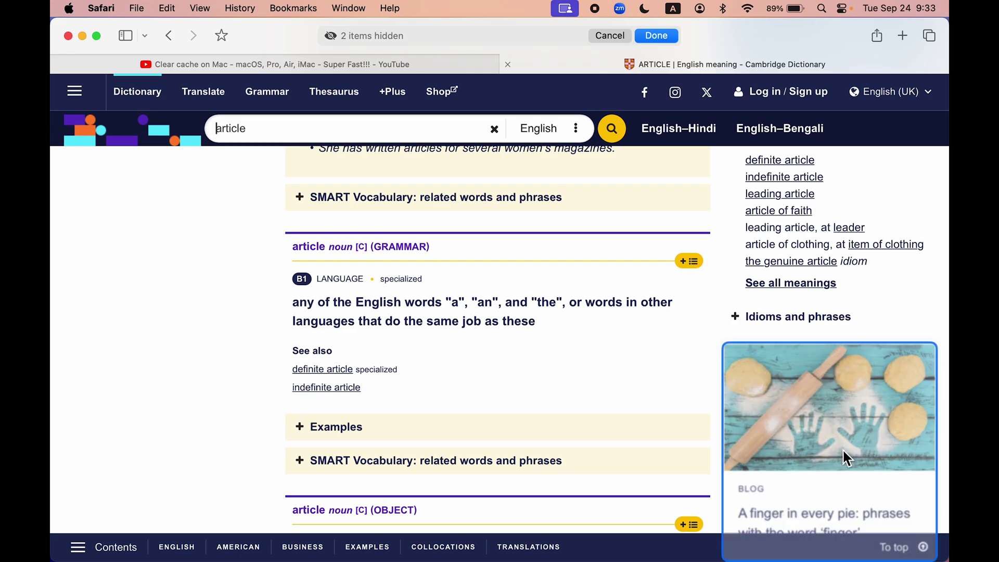
click(838, 413)
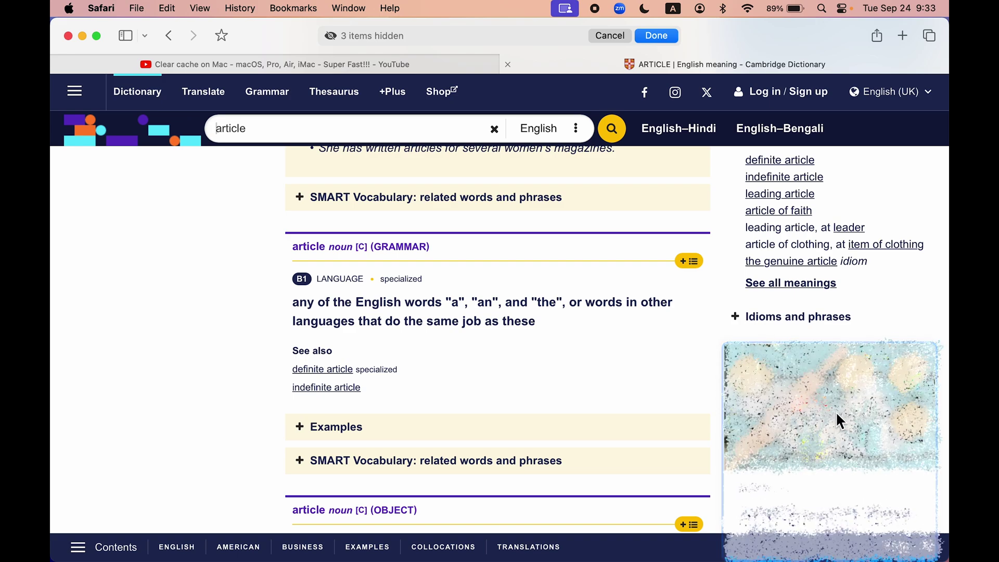
scroll(214, 370, down, 5)
scroll(213, 368, down, 5)
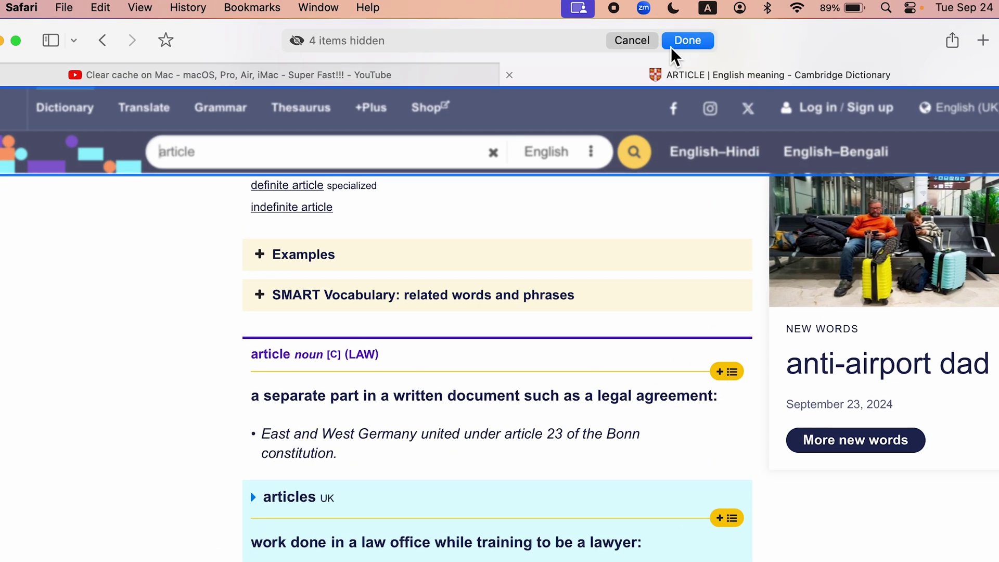
click(676, 44)
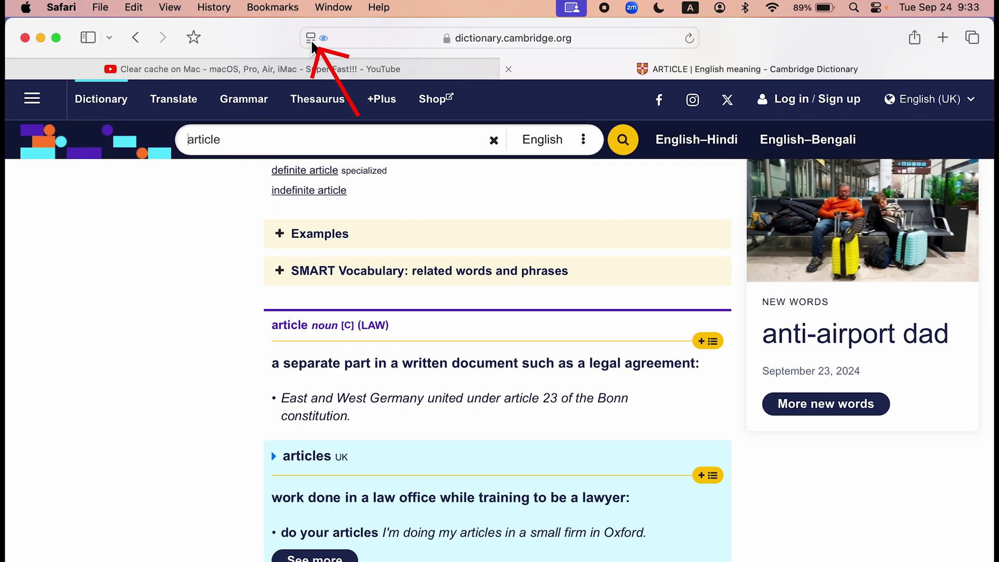
Restore all hidden items on the Cambridge Dictionary page with Show Hidden Items
click(327, 36)
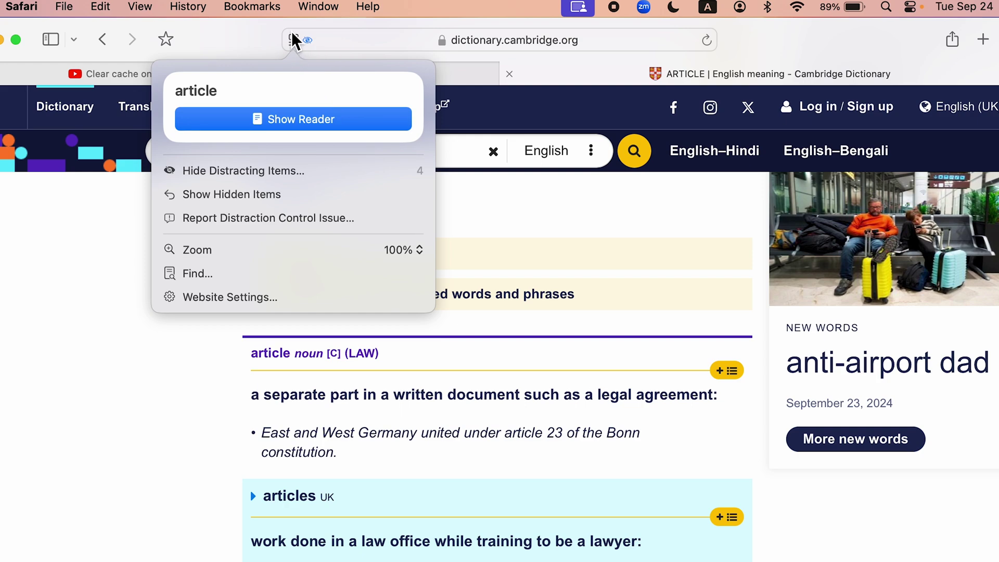
click(254, 193)
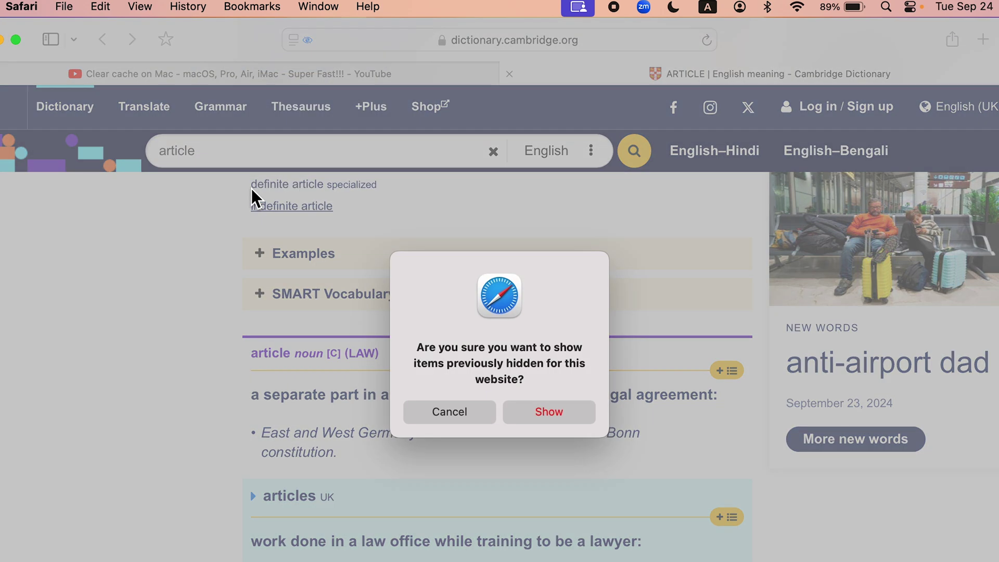
click(564, 413)
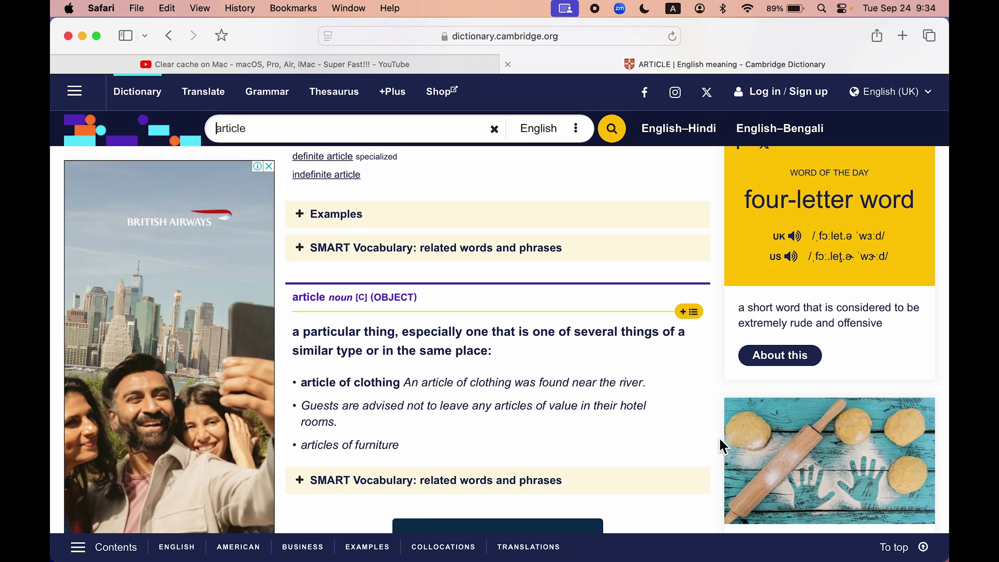
scroll(758, 524, down, 5)
scroll(715, 447, up, 15)
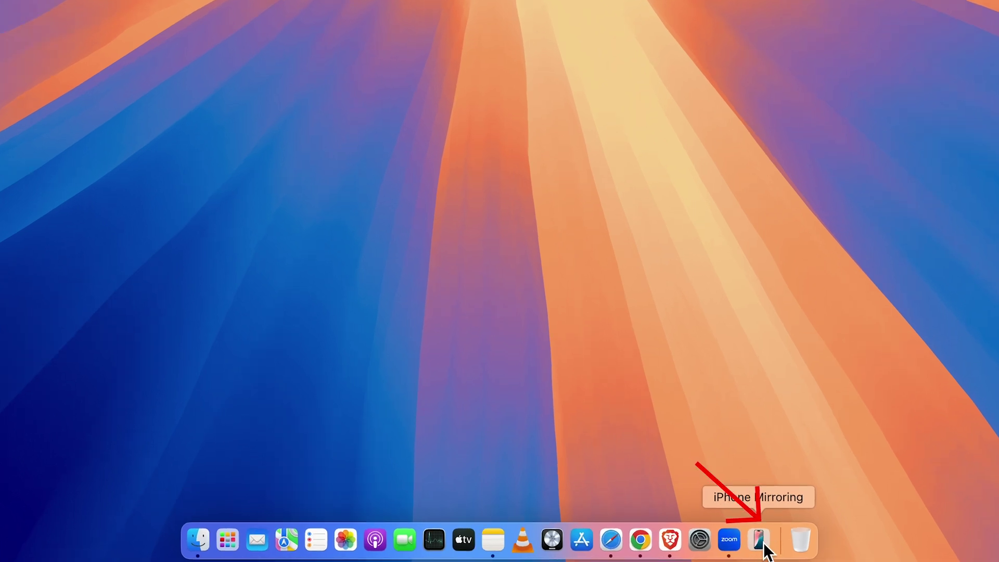
Launch iPhone Mirroring, browse the home screens, and open then leave Settings
click(761, 543)
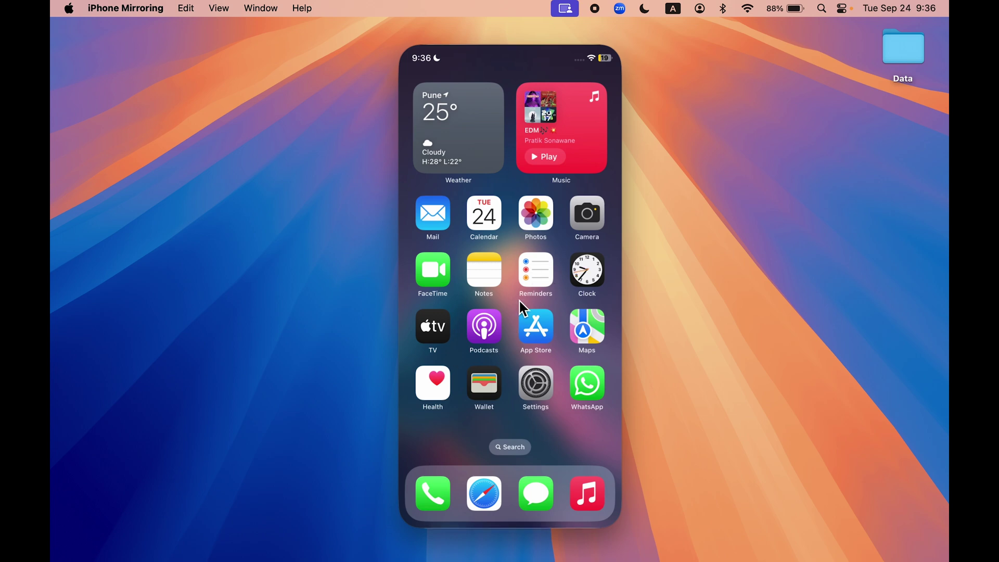
scroll(546, 334, right, 3)
scroll(545, 333, left, 3)
scroll(539, 356, right, 3)
scroll(539, 357, left, 3)
click(533, 387)
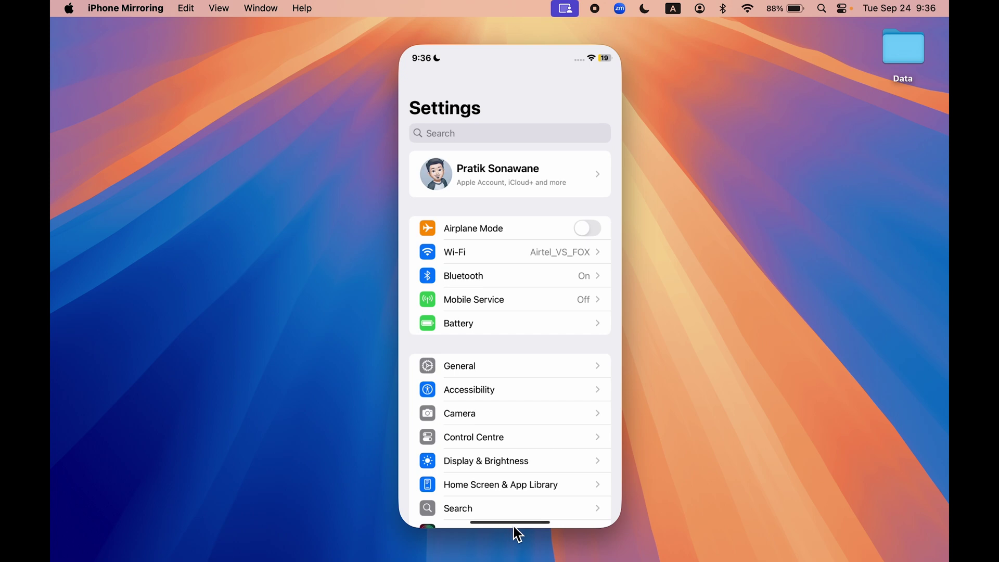
click(509, 524)
Open the App Store, then swipe away App Store and Settings in the app switcher
click(546, 328)
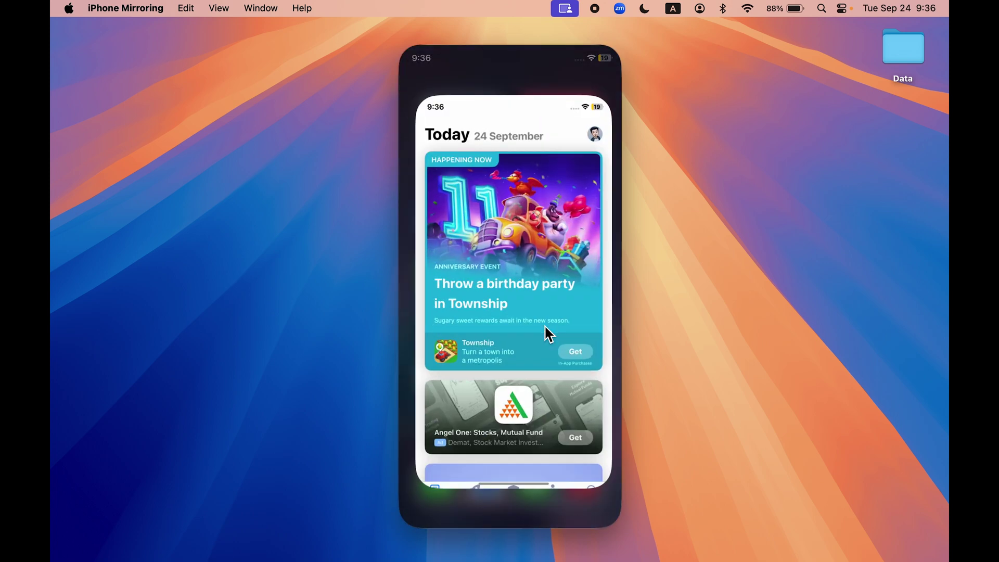
scroll(513, 348, down, 10)
scroll(511, 357, up, 15)
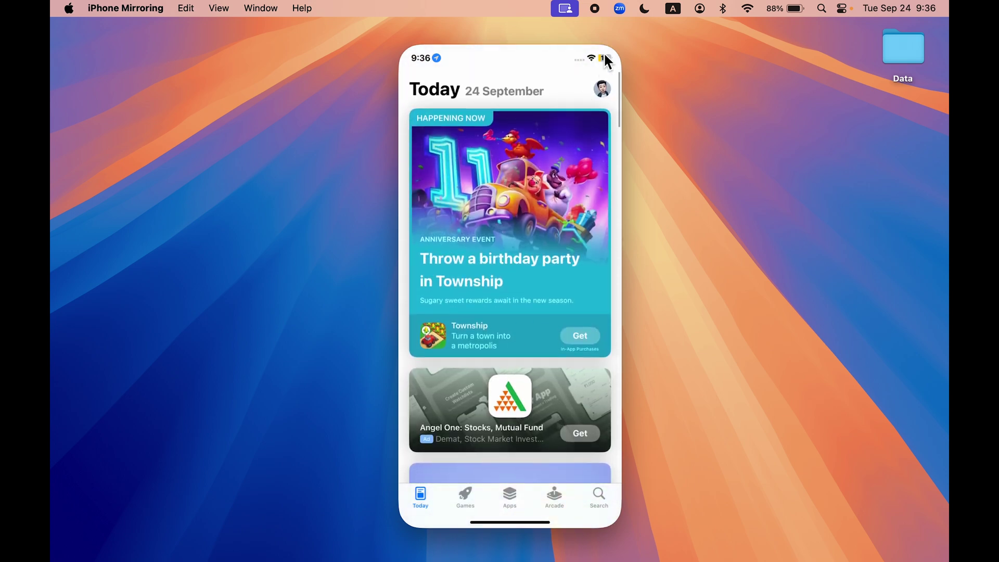
click(610, 30)
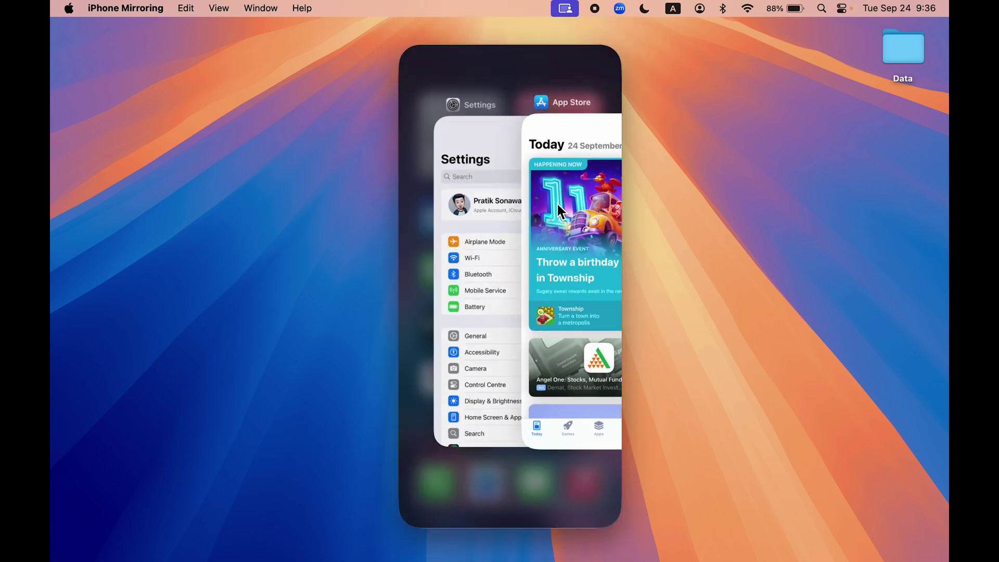
scroll(555, 201, up, 3)
scroll(518, 325, up, 3)
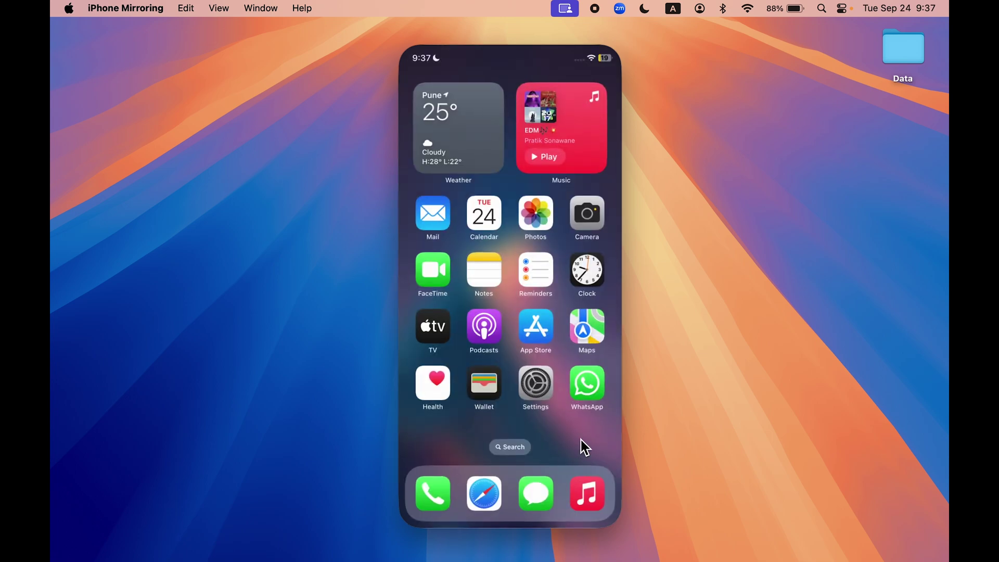
scroll(579, 446, right, 3)
scroll(581, 445, left, 3)
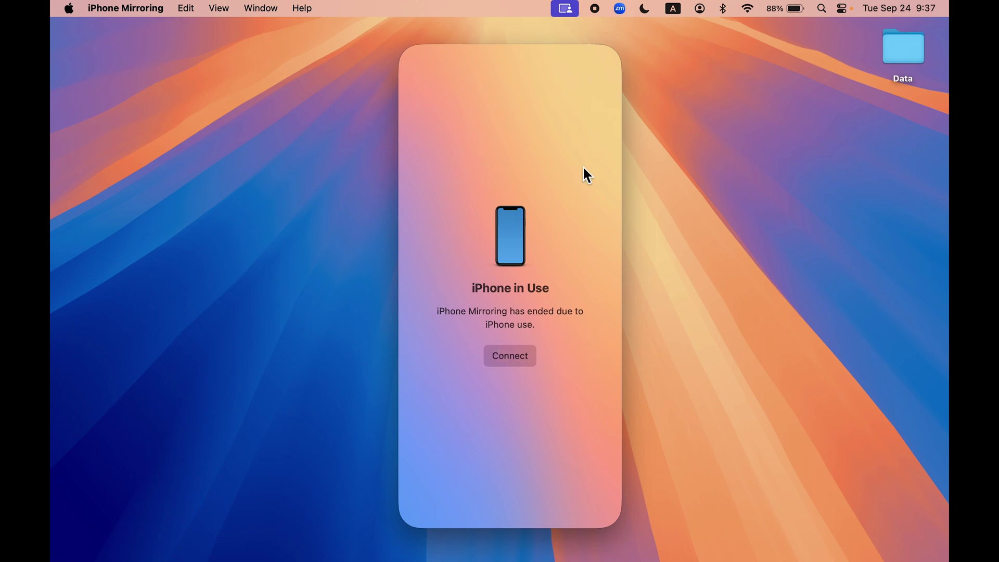
Quit iPhone Mirroring with Cmd+Q after the 'iPhone in Use' notice
key(super+q)
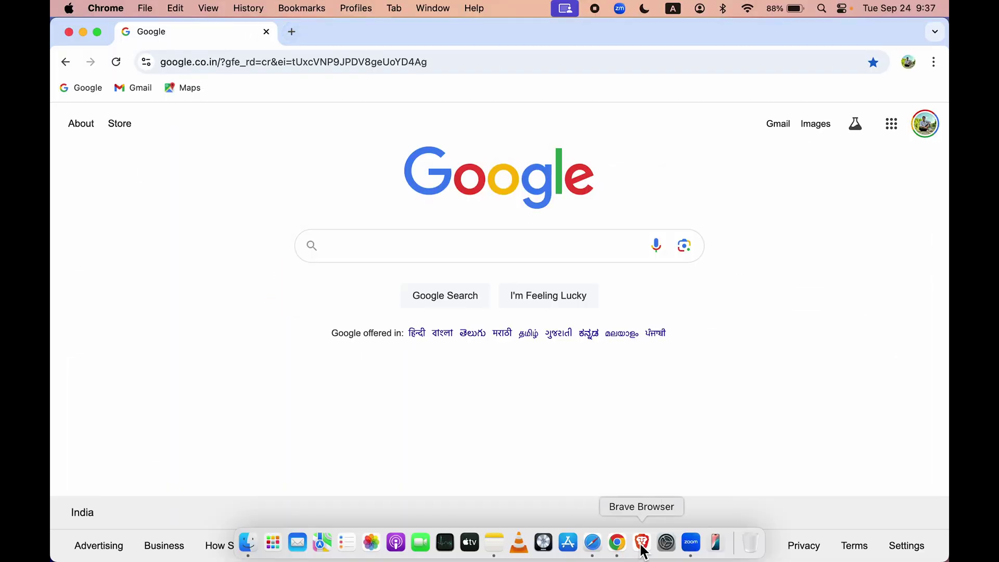
Bring the Karma Tech note in Notes to the front and reveal its Move & Resize options
click(643, 545)
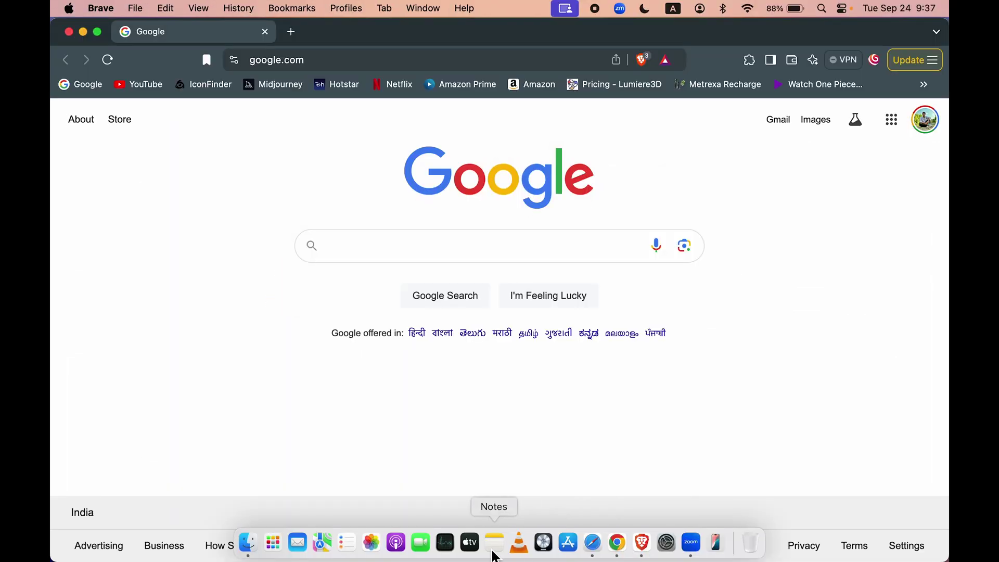
click(494, 546)
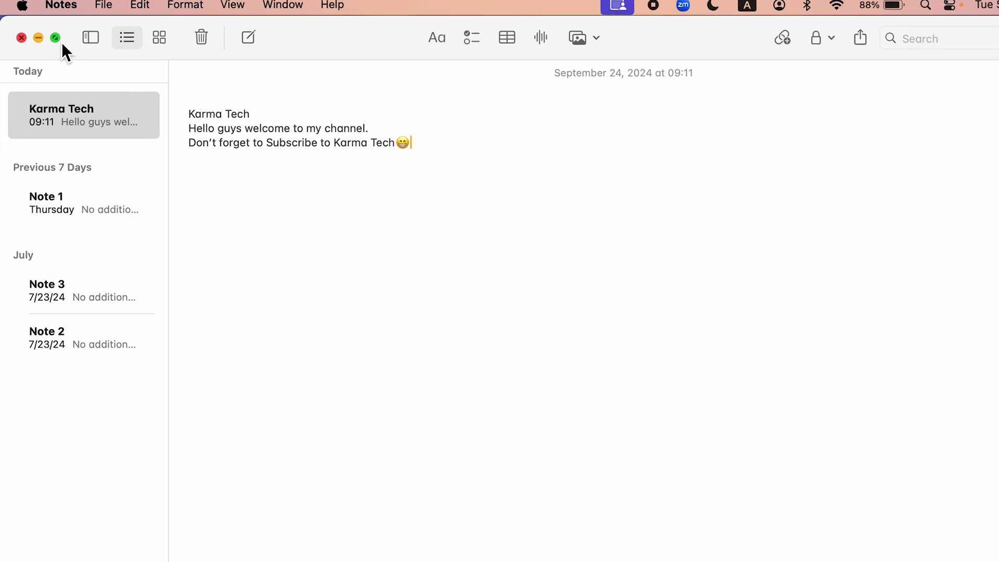
mouse_move(56, 39)
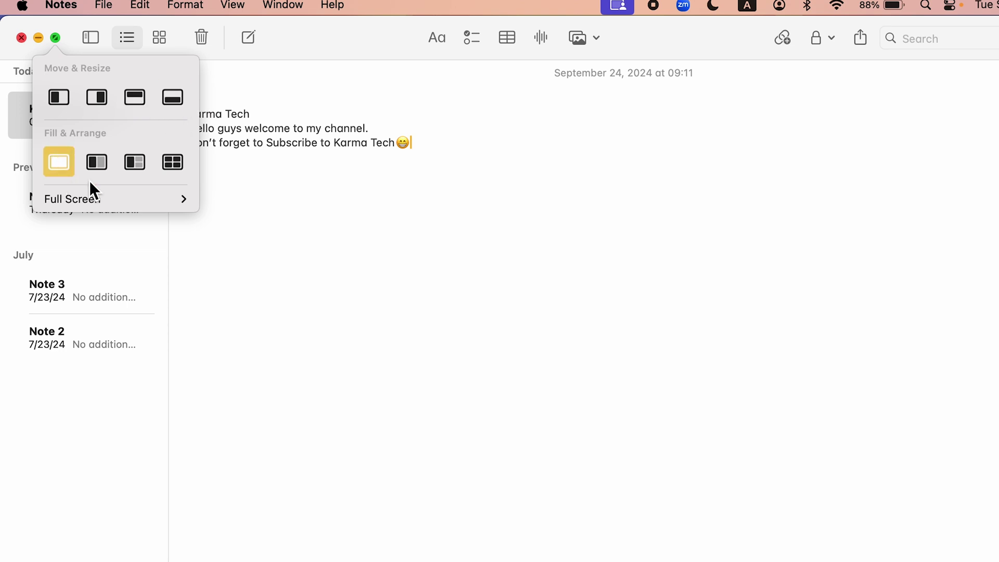
Tile Notes, YouTube and the two Google windows into screen quarters
click(178, 163)
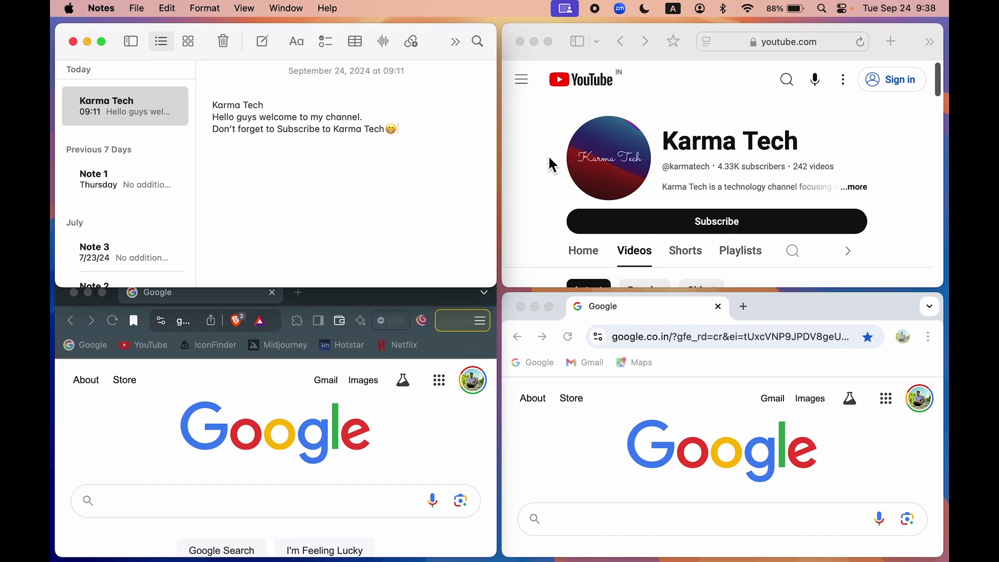
scroll(330, 424, down, 3)
scroll(330, 424, up, 3)
scroll(685, 462, down, 3)
scroll(681, 455, up, 3)
scroll(685, 167, down, 3)
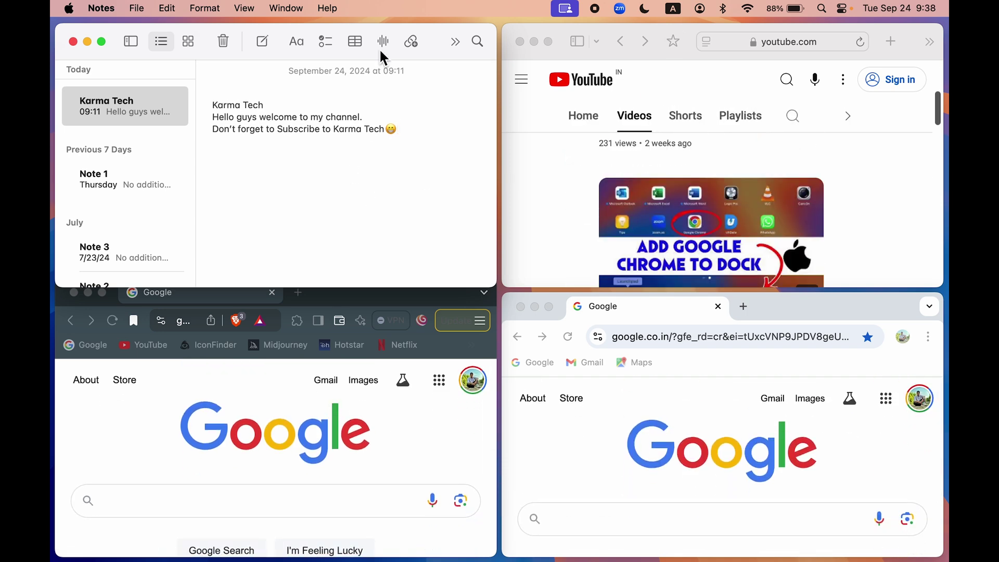
Make Notes, then Brave, then Chrome fill the screen in turn
double_click(435, 37)
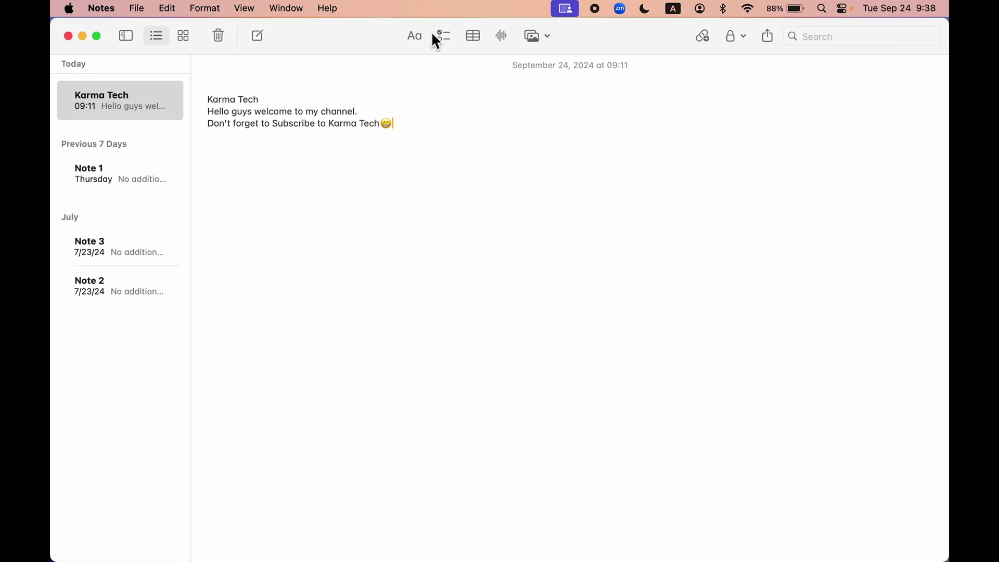
key(ctrl+Up)
click(221, 449)
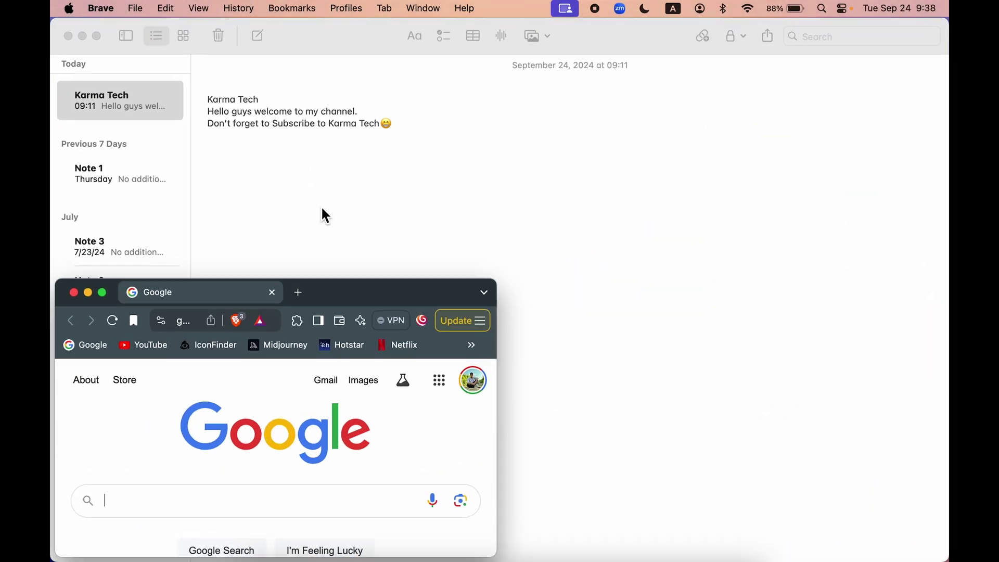
double_click(397, 296)
mouse_move(63, 38)
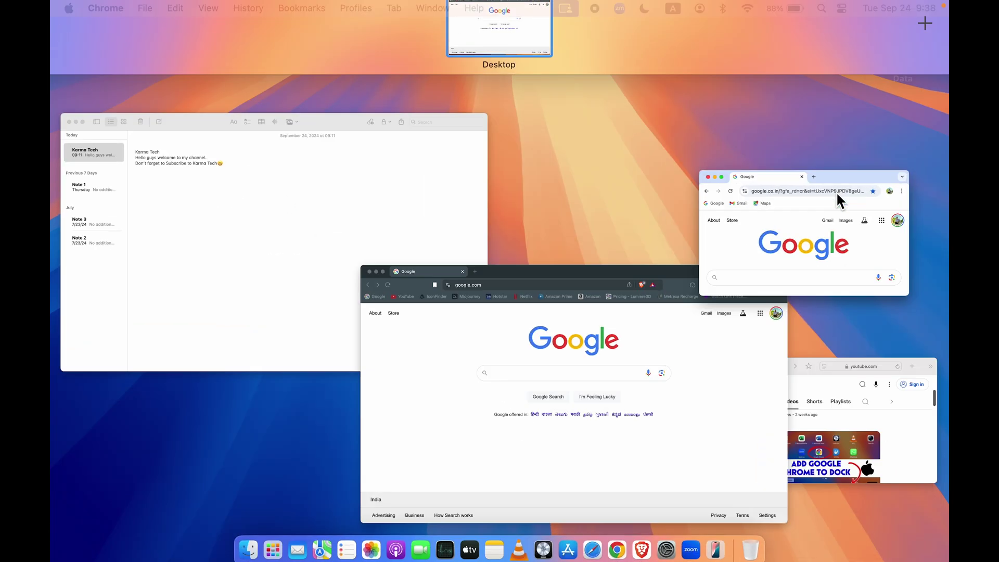
click(836, 191)
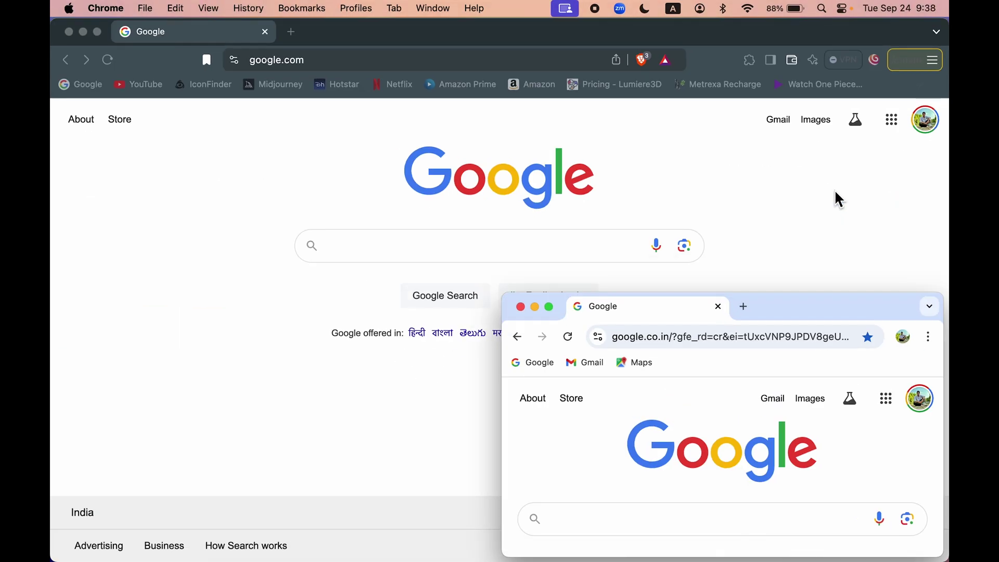
mouse_move(550, 307)
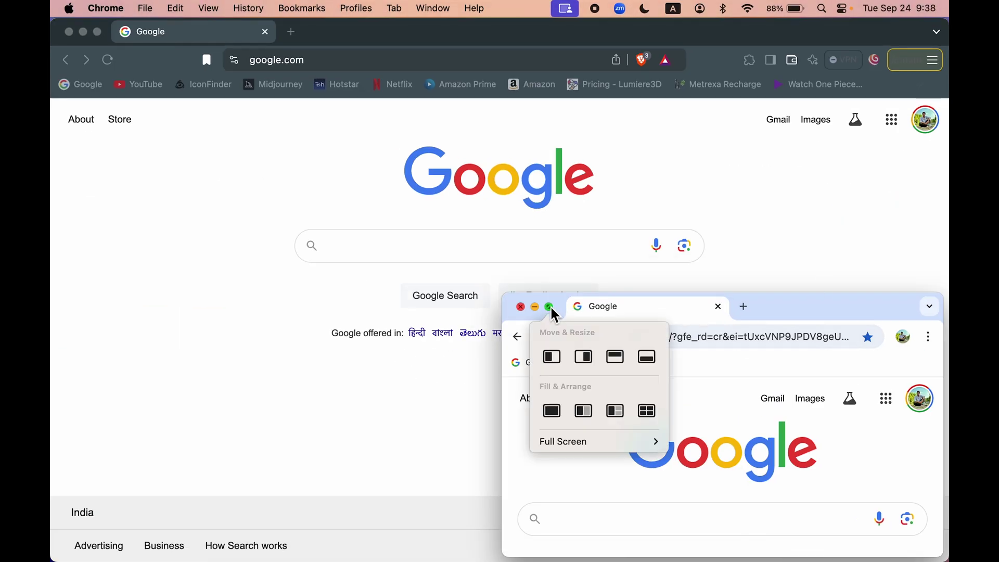
click(553, 412)
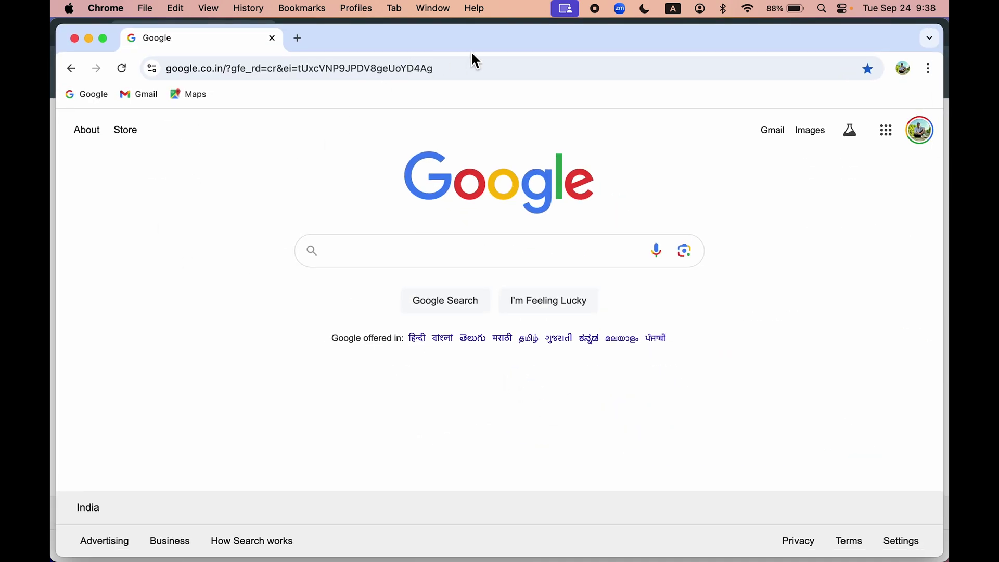
Hide Chrome, Brave and Notes, and minimise Safari to clear the desktop
key(super+Tab)
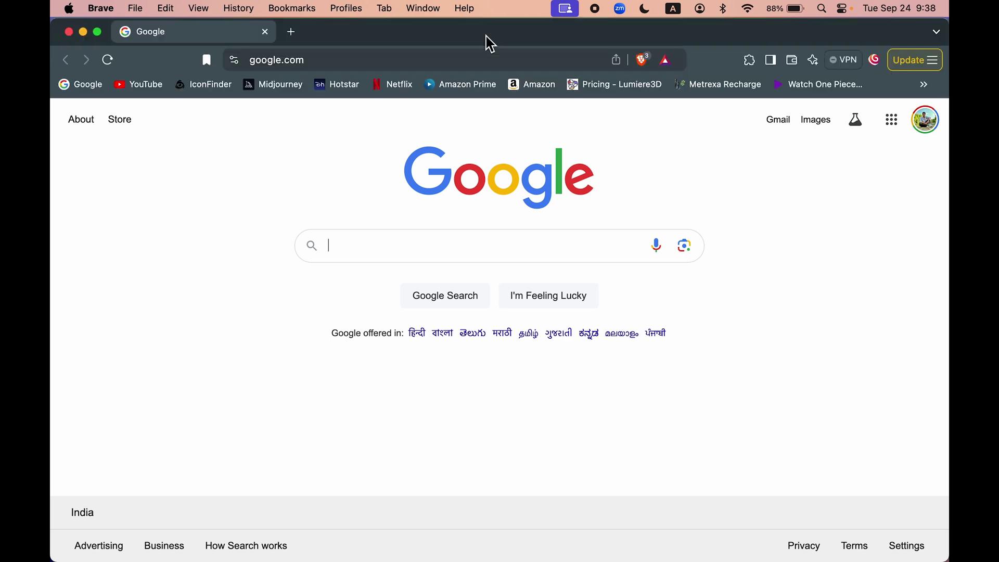
key(super+h)
key(super+h)
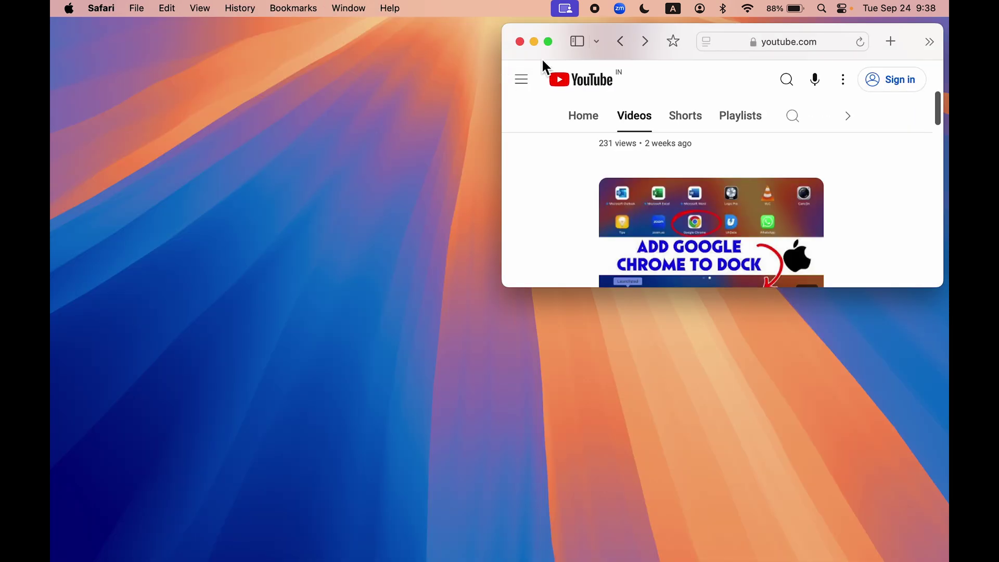
click(534, 42)
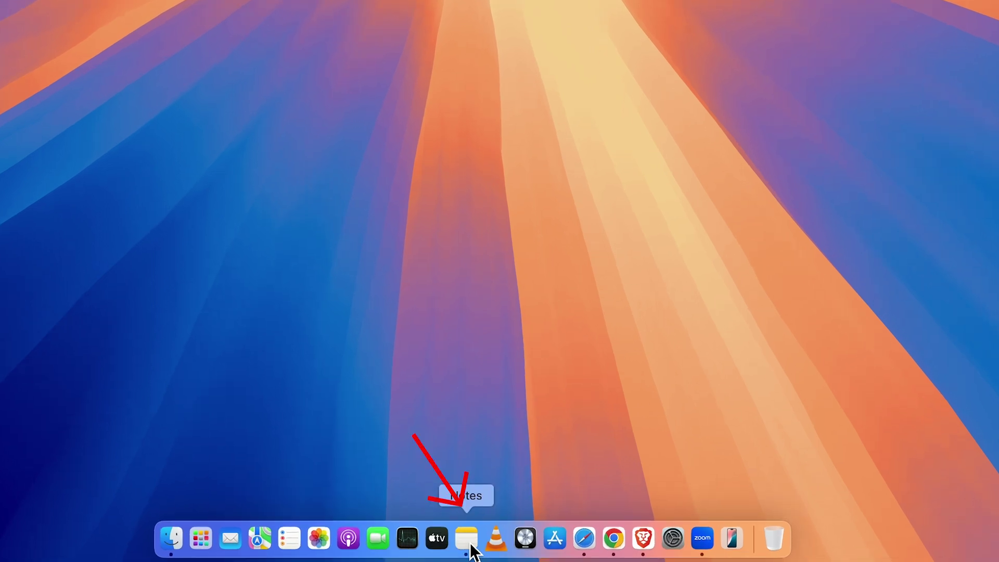
click(494, 543)
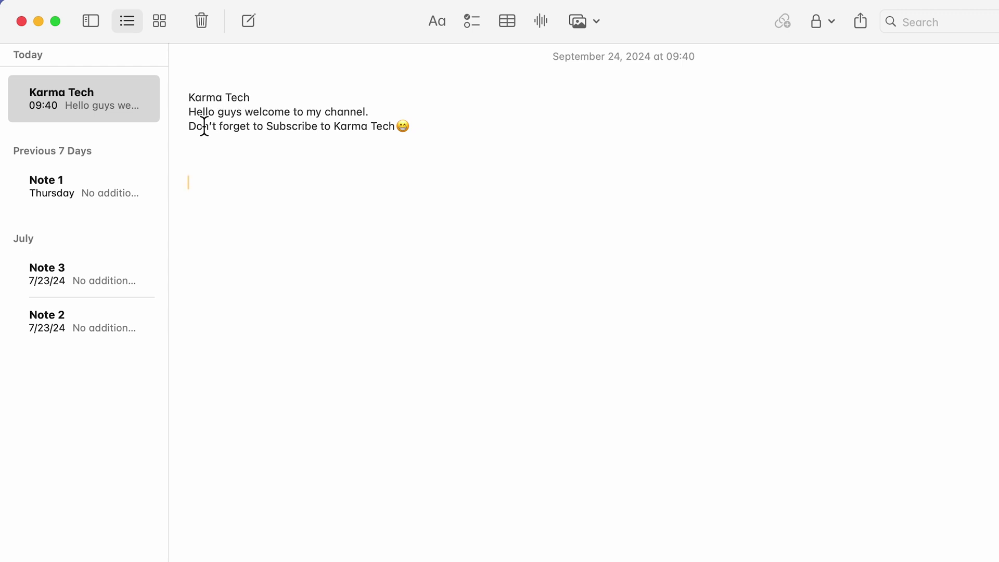
drag(189, 111, 429, 131)
click(276, 200)
triple_click(210, 98)
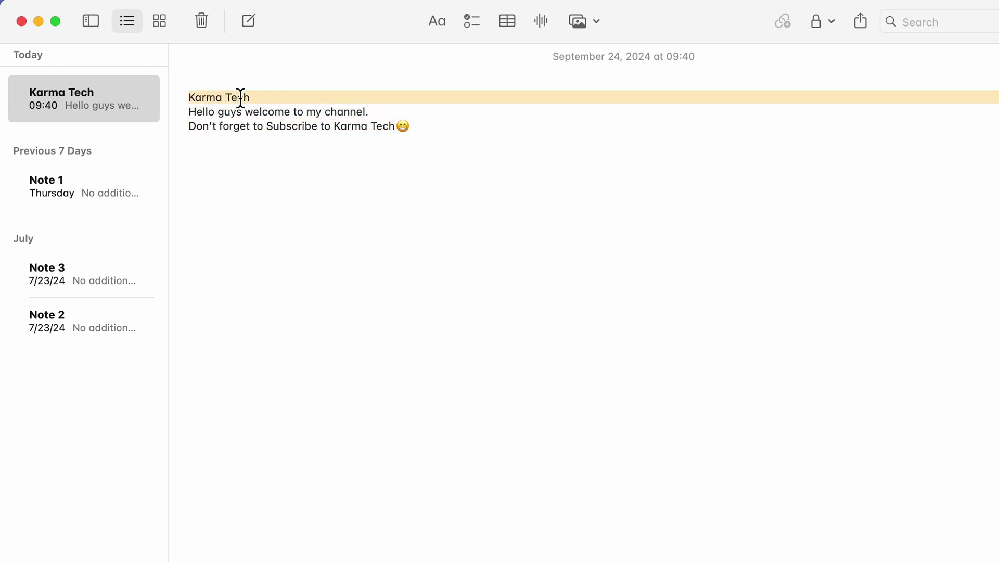
right_click(218, 97)
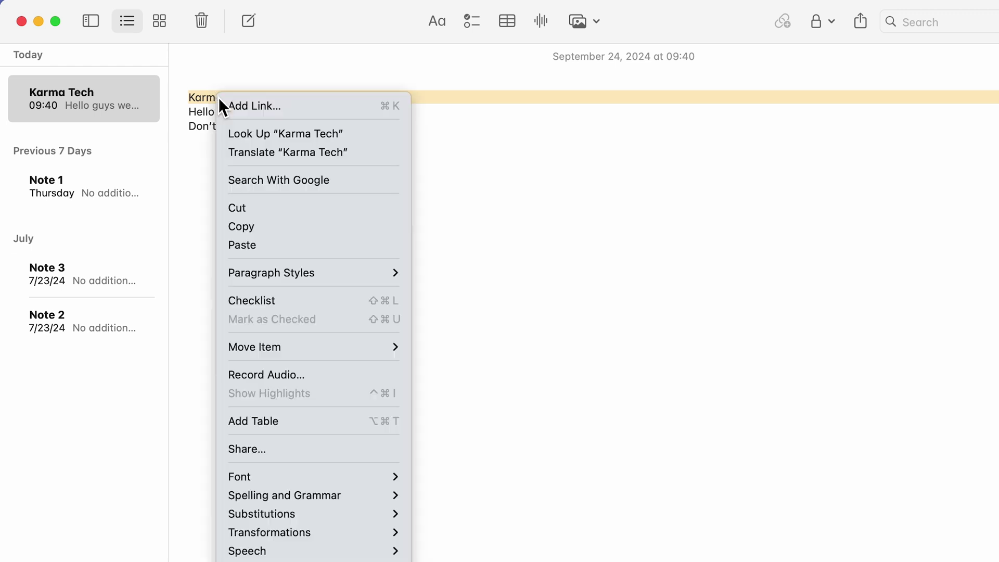
mouse_move(283, 274)
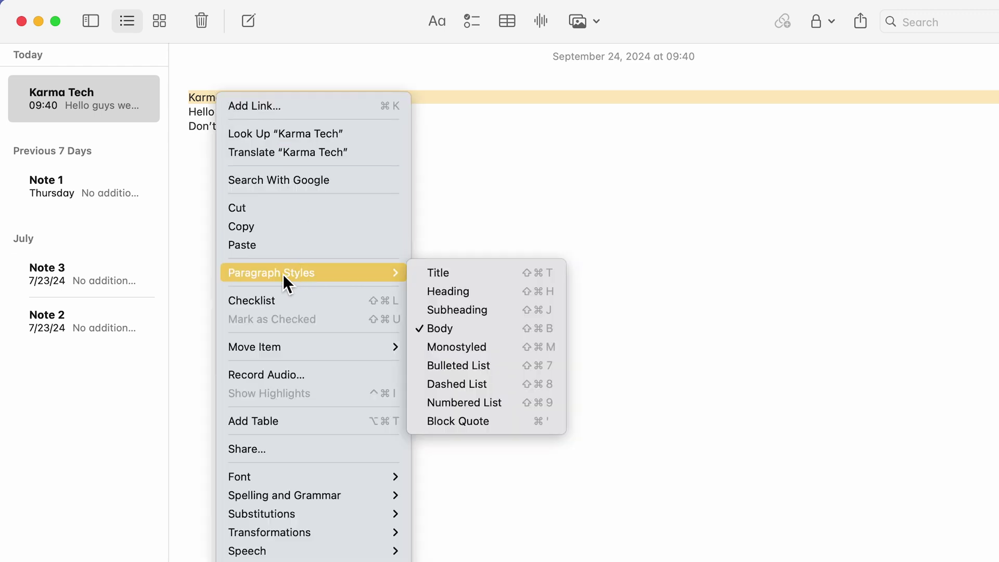
click(465, 277)
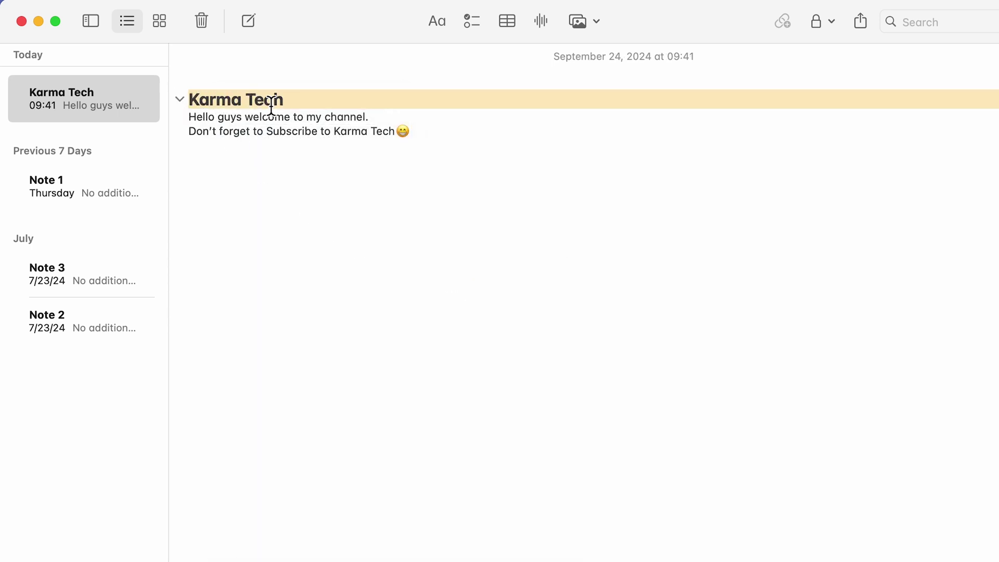
click(180, 99)
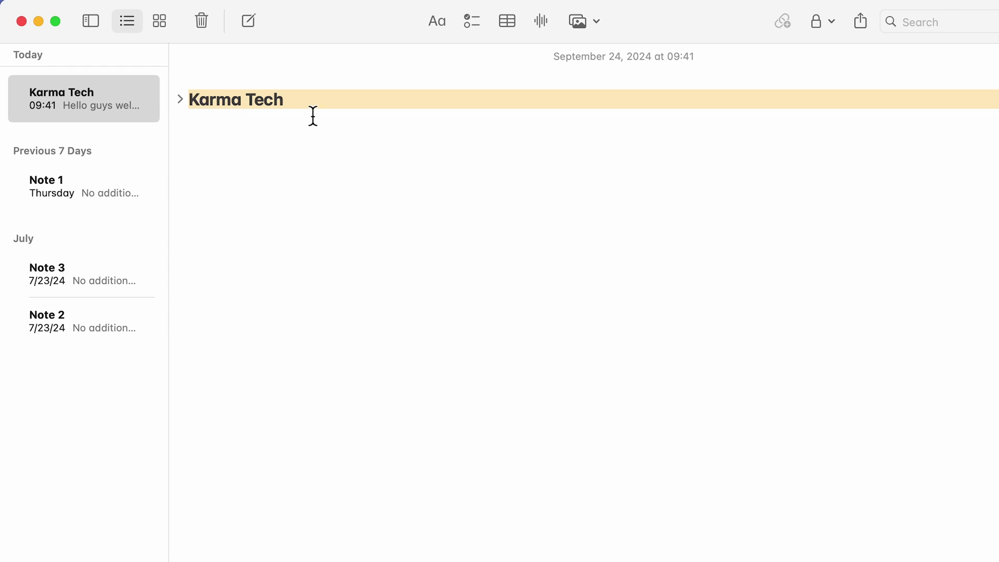
click(179, 99)
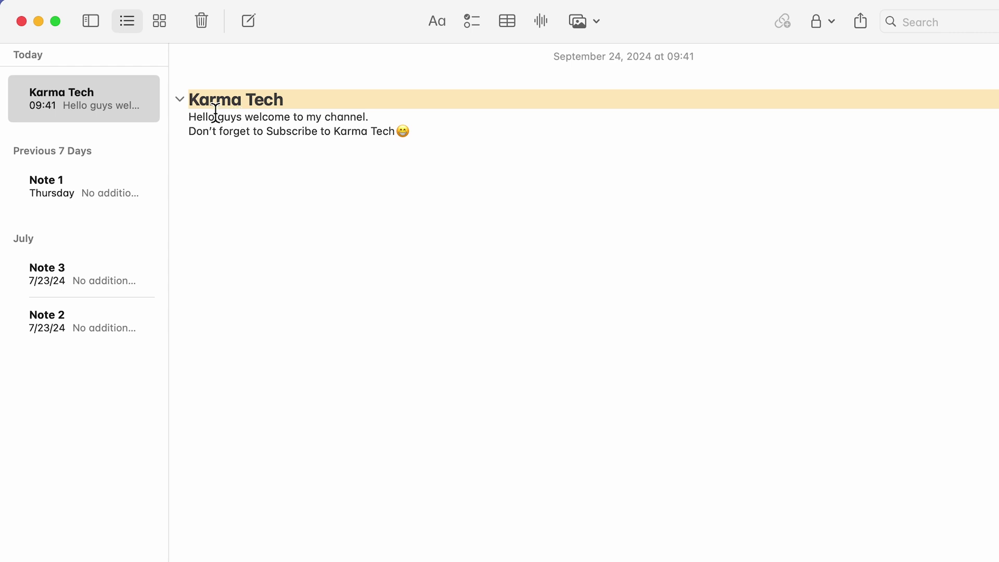
click(277, 197)
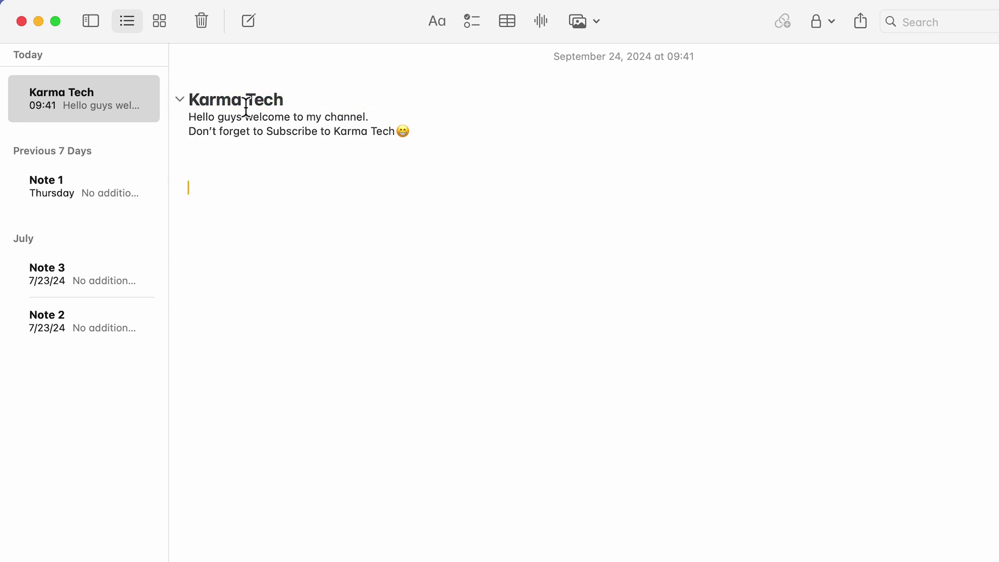
Colour the Karma Tech title purple
triple_click(222, 107)
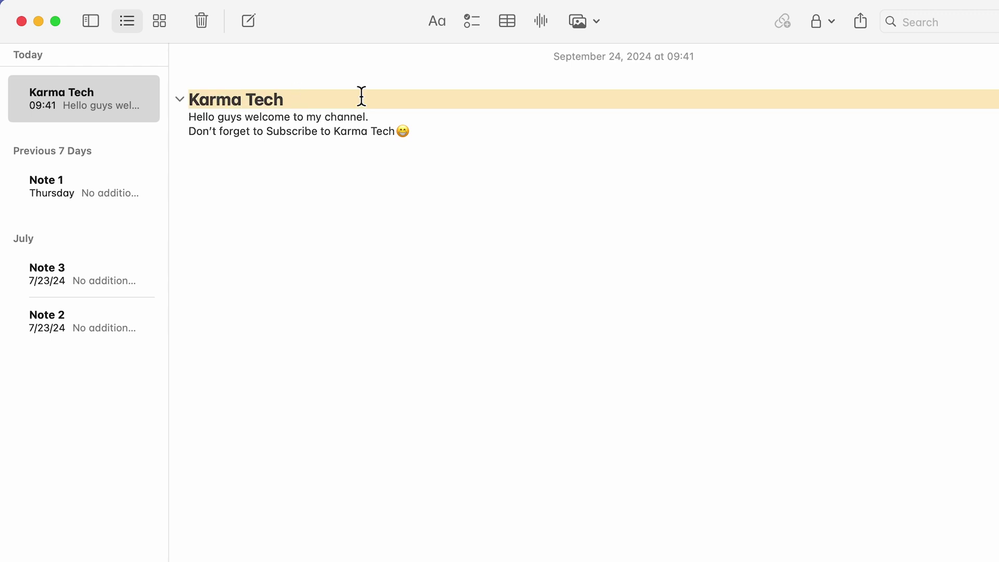
click(437, 22)
click(500, 61)
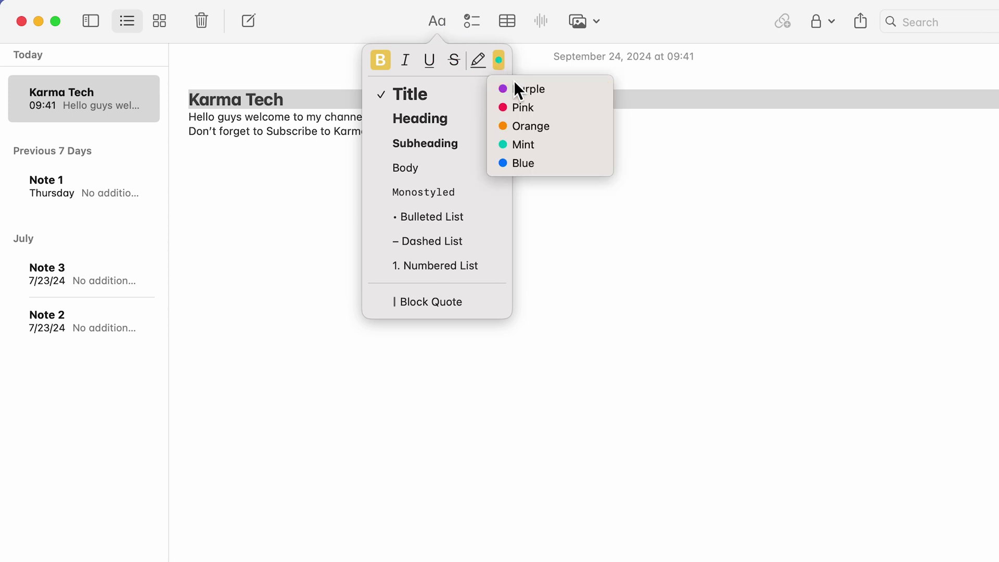
click(545, 88)
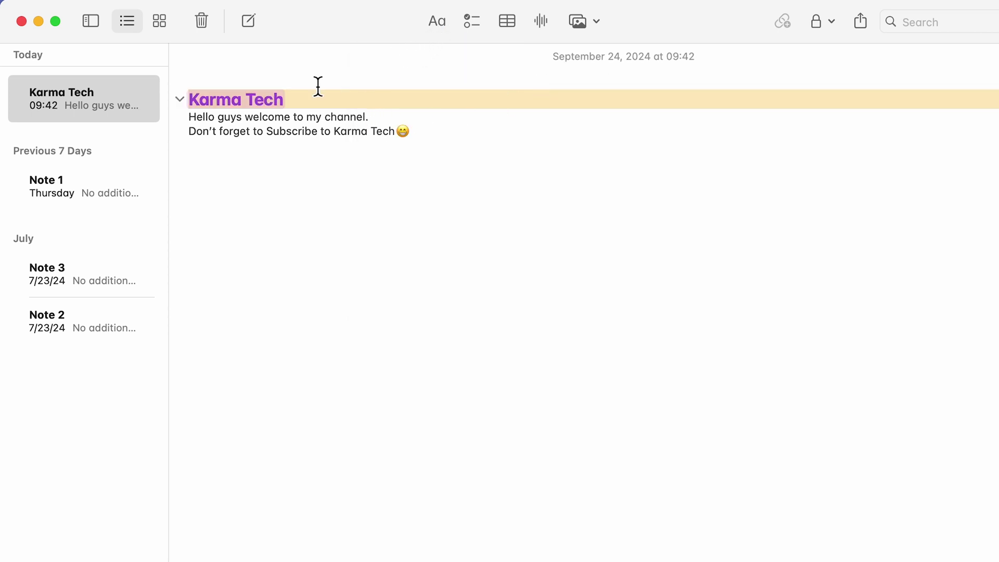
Change the title colour to mint and start an empty line below the text
click(438, 22)
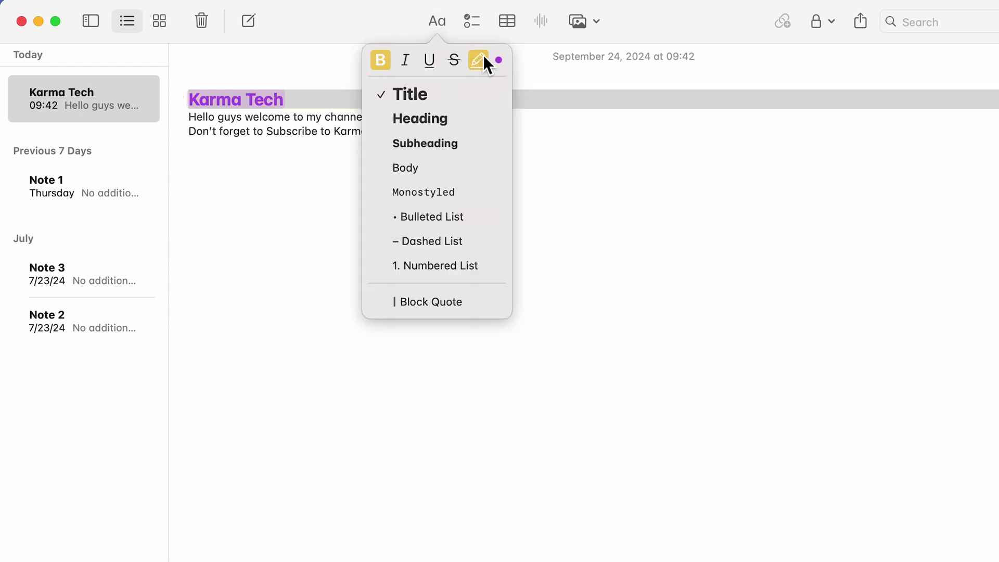
click(498, 61)
click(537, 146)
click(561, 212)
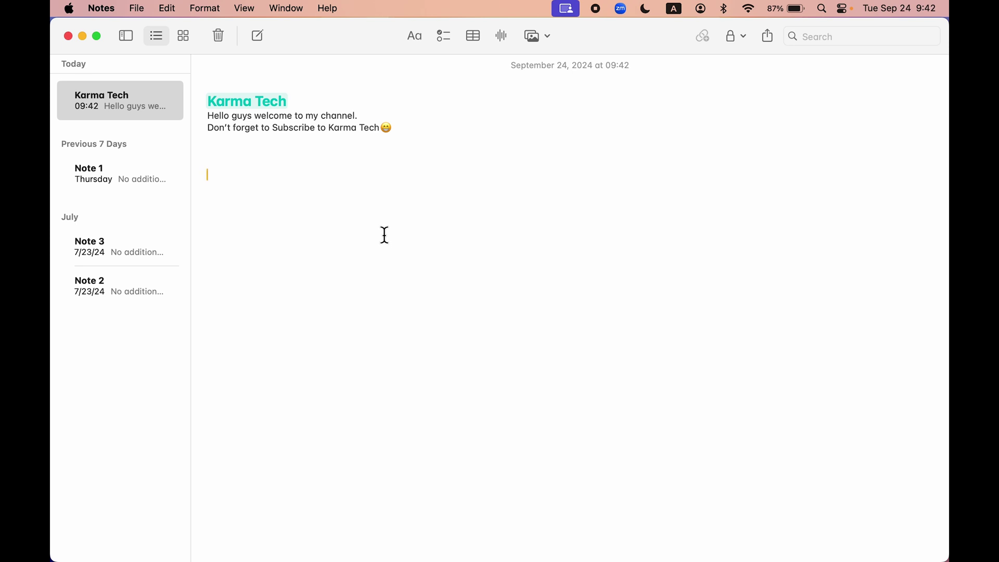
Enter 133*6= and accept the computed result 798
text(133)
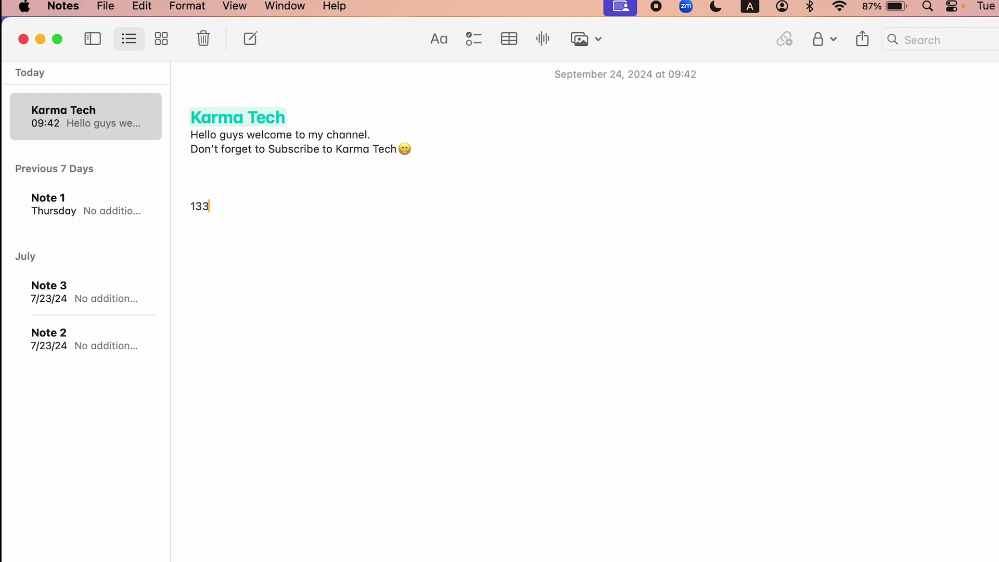
text(*6)
text(=)
key(Return)
key(Return)
key(Return)
Add an empty audio recording to the Karma Tech note and close its recording panel
click(545, 39)
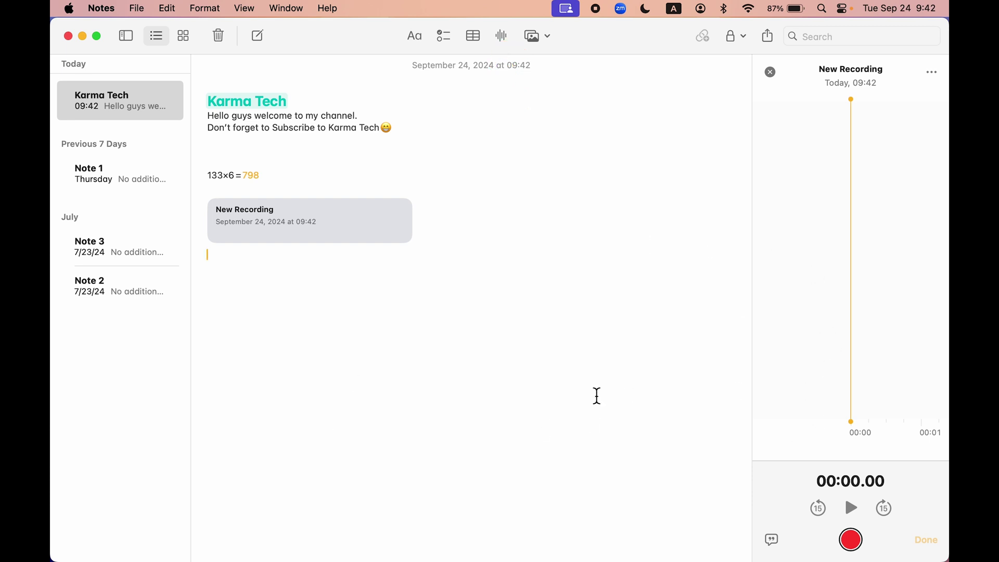
click(771, 72)
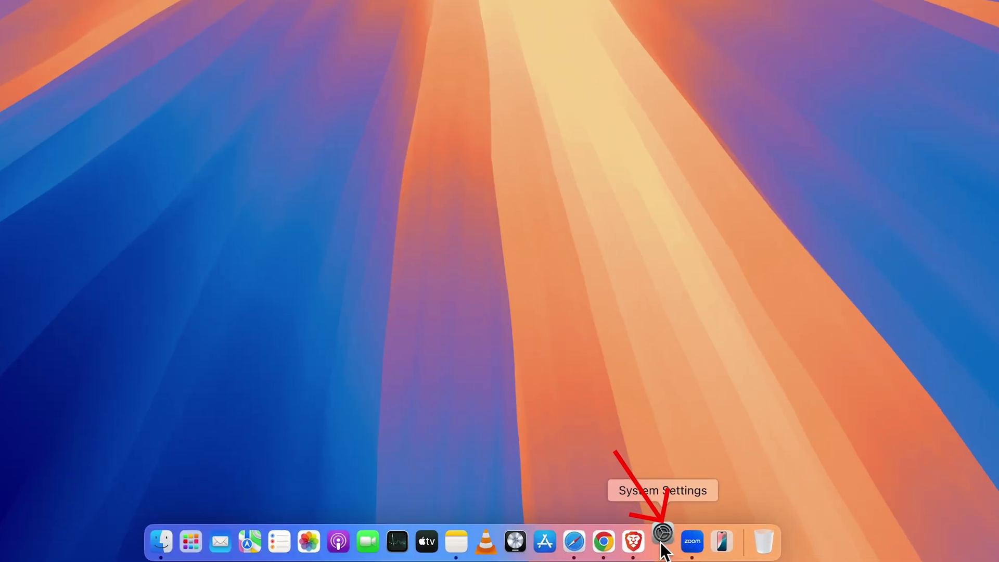
In System Settings' Wallpaper page, replace the Sequoia wallpaper with the Macintosh dynamic wallpaper
click(663, 541)
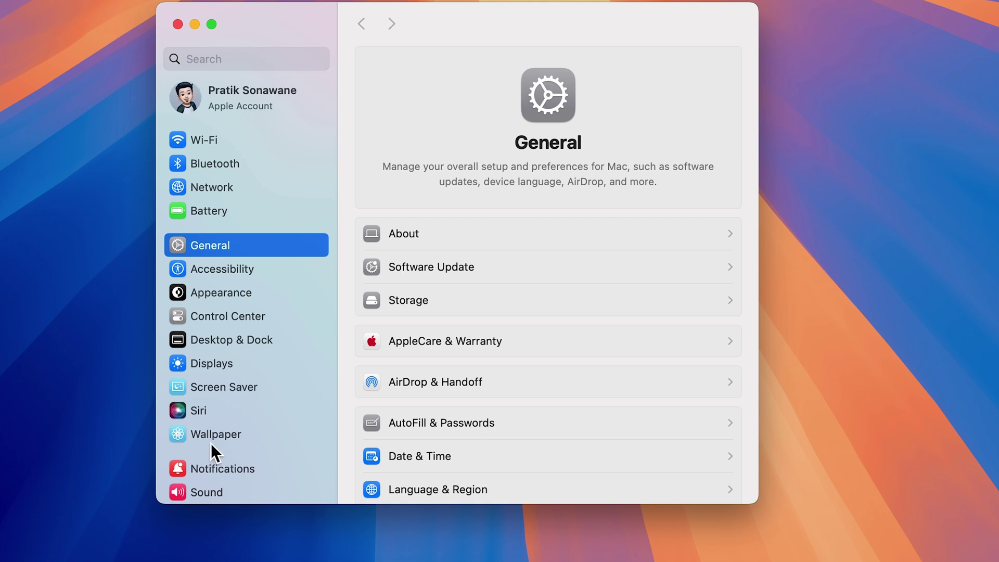
click(224, 431)
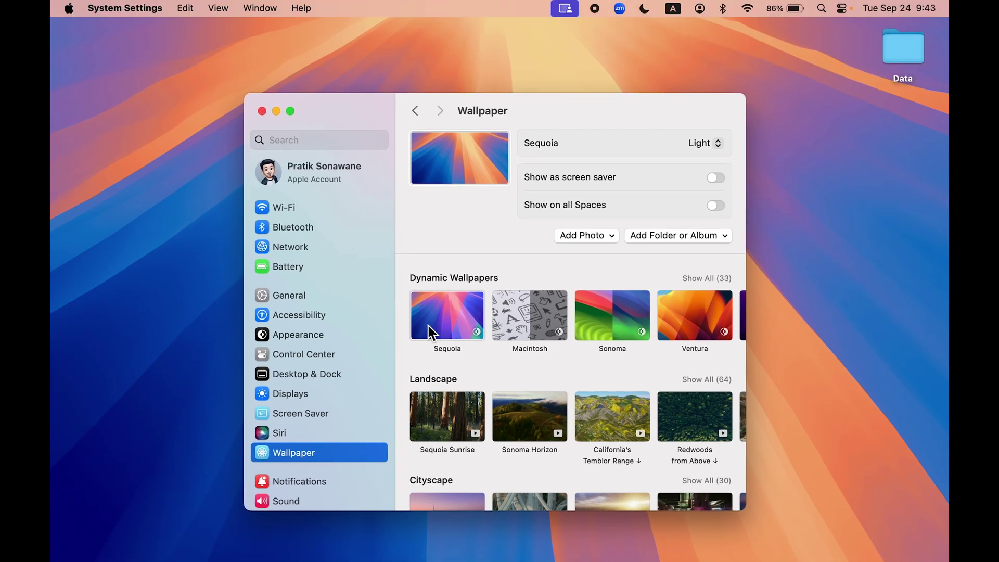
click(717, 143)
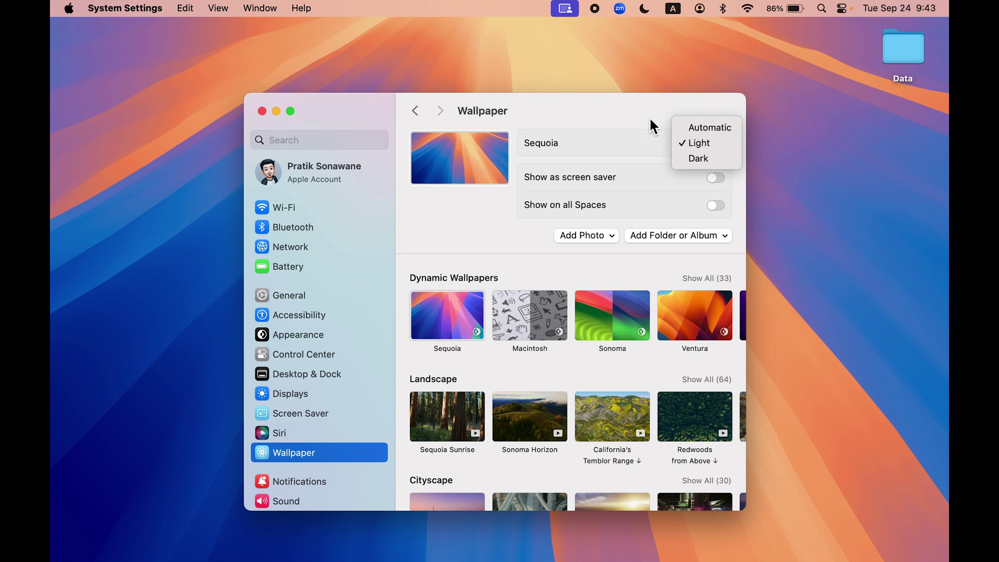
click(635, 110)
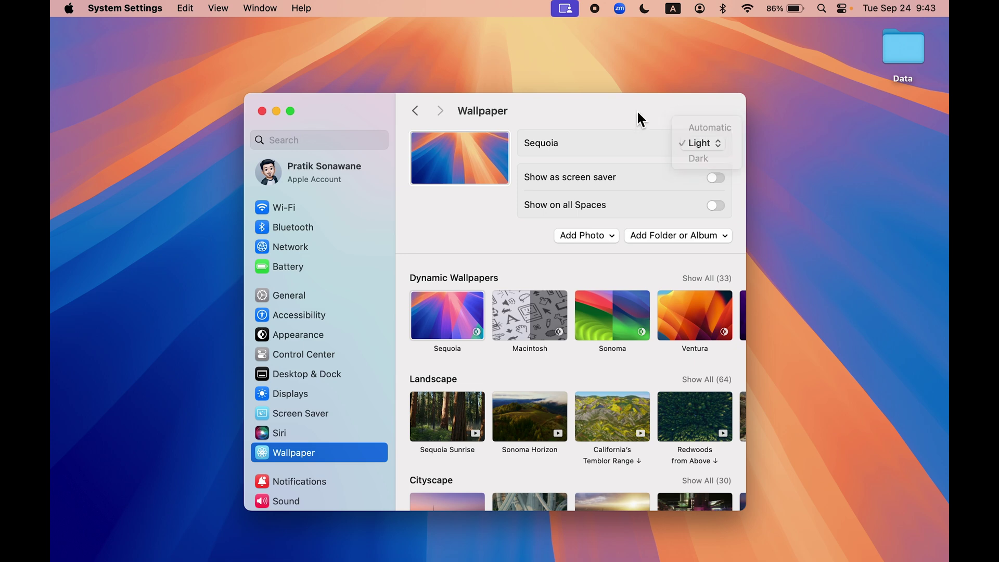
click(524, 331)
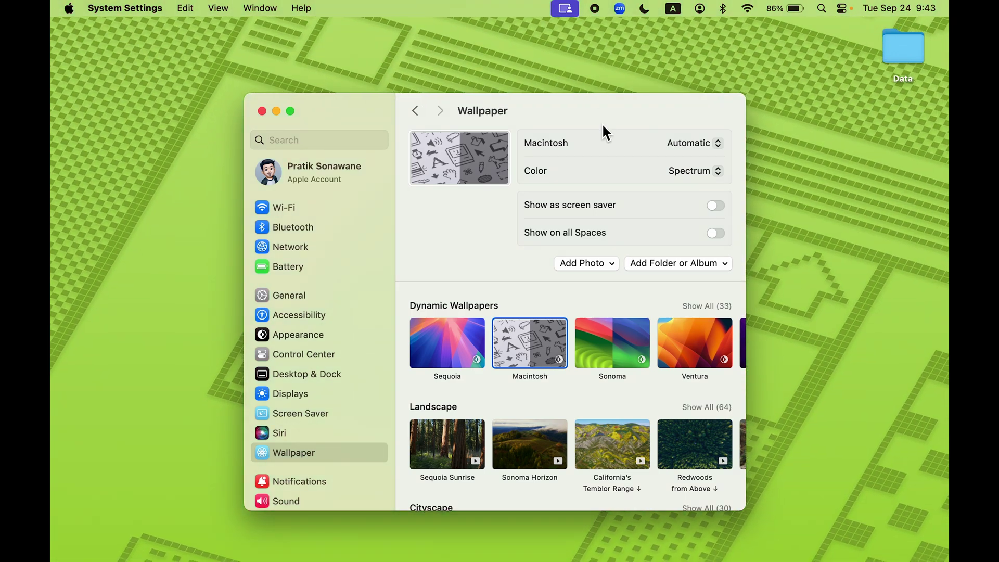
click(604, 120)
Change the Macintosh wallpaper colour to Yellow, then Blue, and minimise System Settings
drag(602, 115, 556, 117)
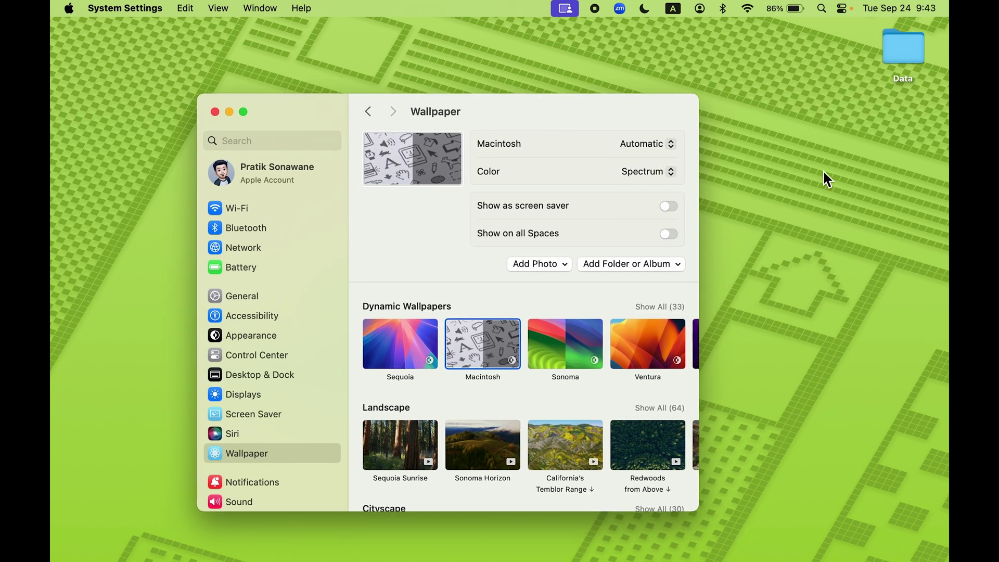
click(664, 169)
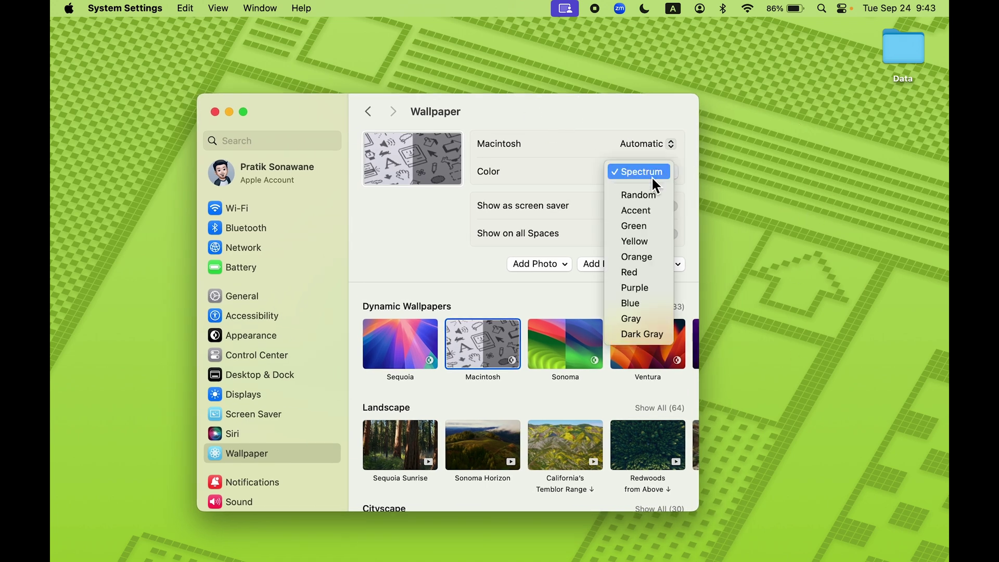
click(632, 243)
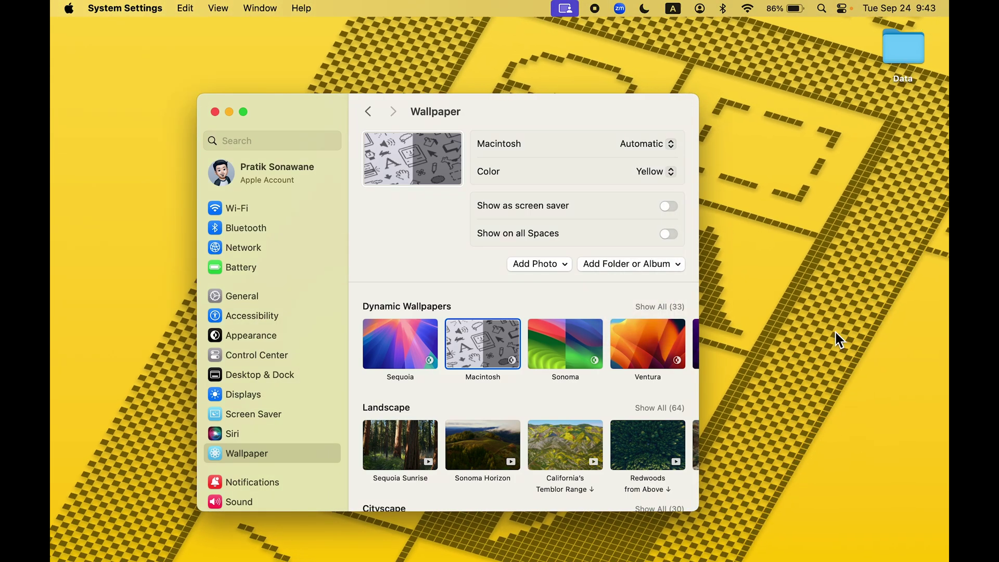
click(668, 177)
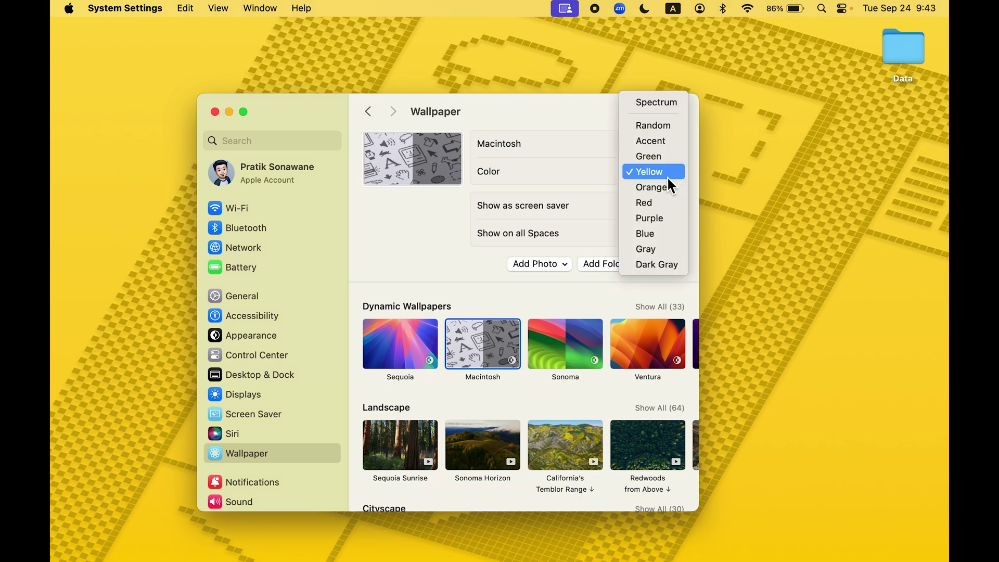
click(656, 233)
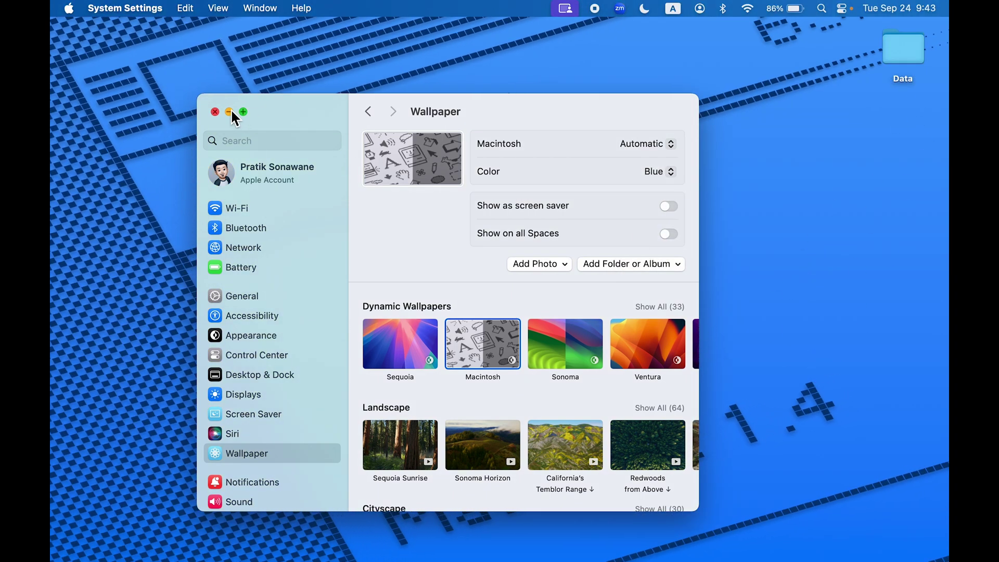
click(230, 112)
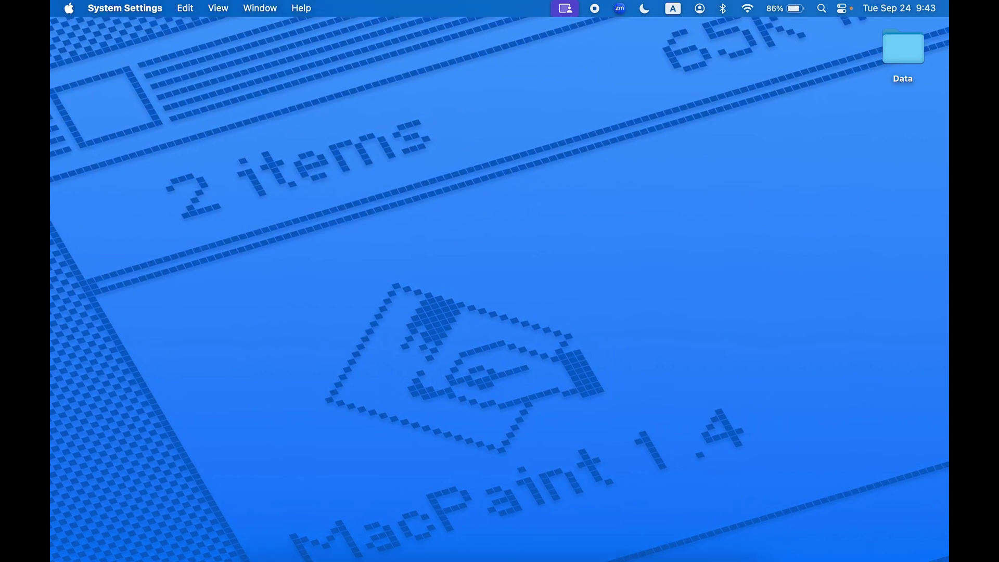
mouse_move(851, 560)
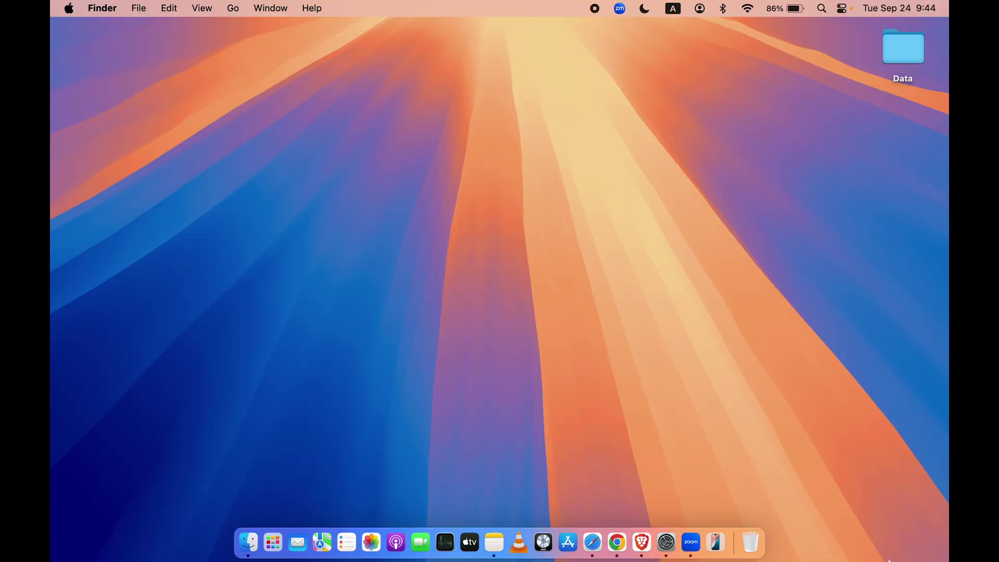